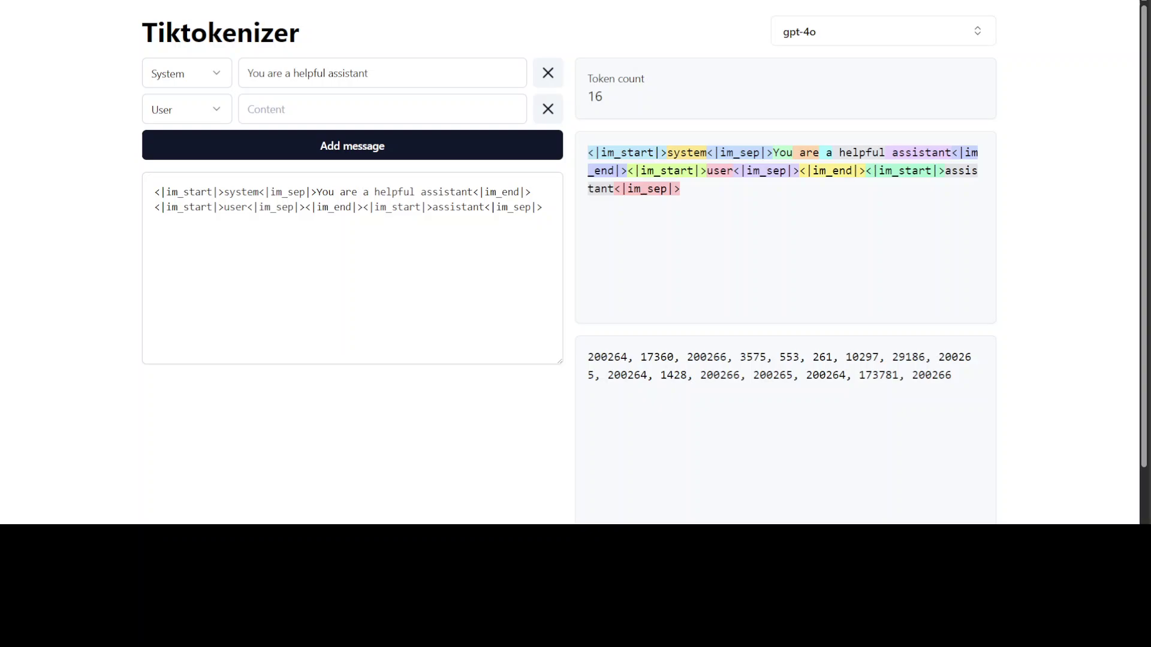
# Paste the AI paragraph as the user message and inspect the 126-token gpt-4o prompt text
pyautogui.hotkey('ctrl', 'v')
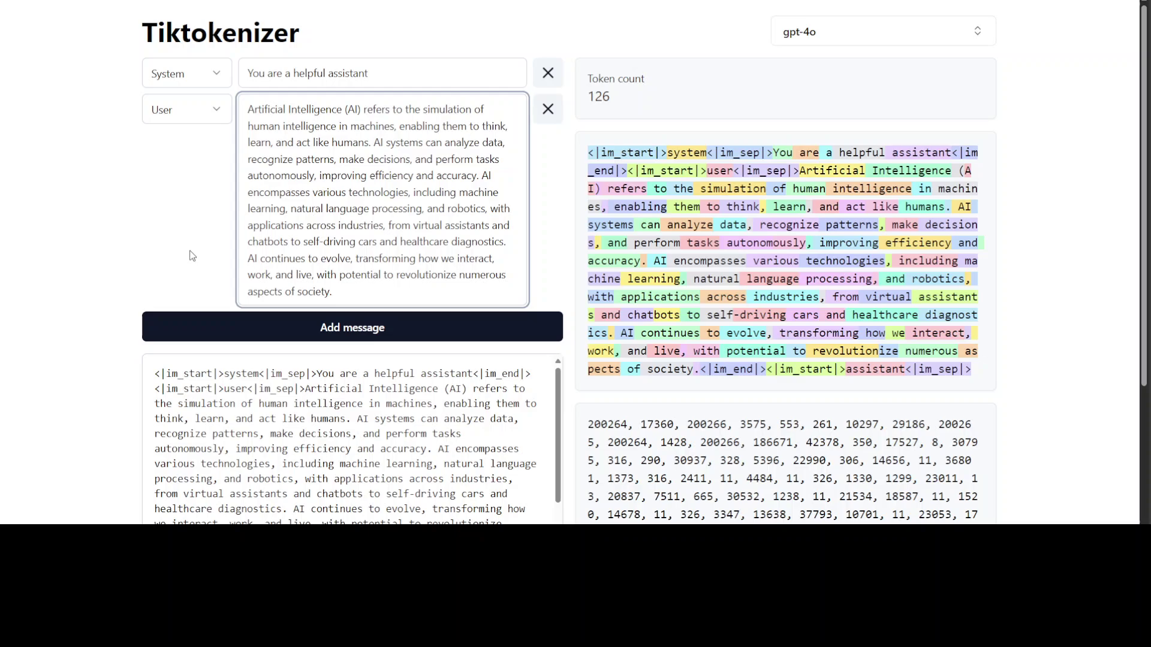
pyautogui.scroll(-2, 95, 245)
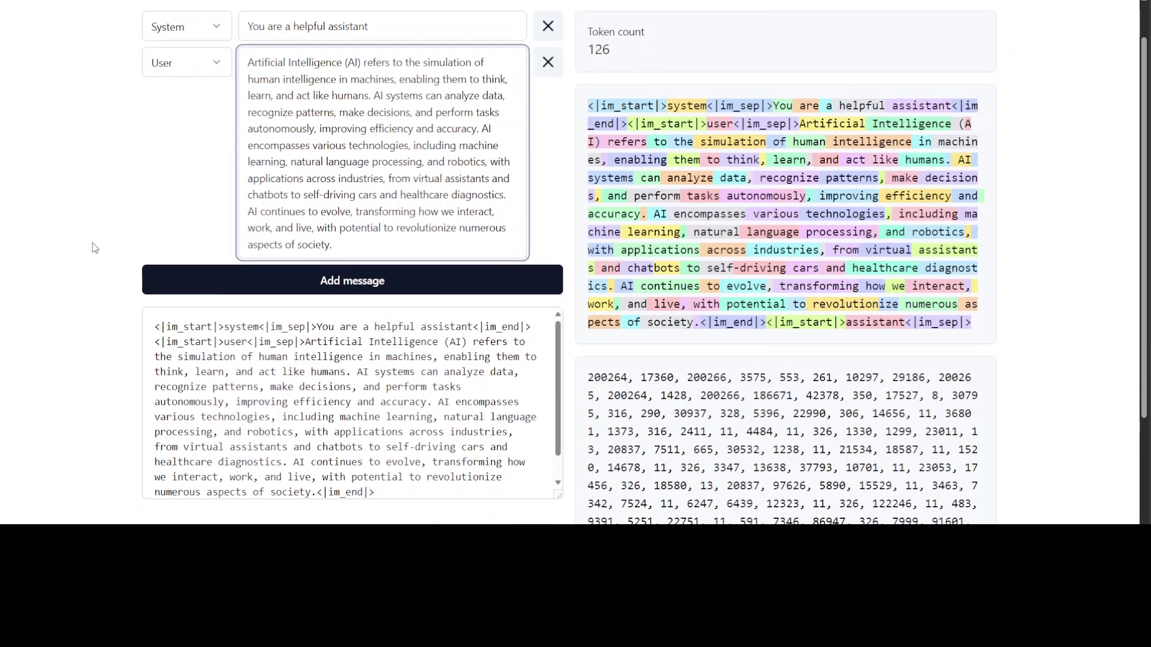
pyautogui.moveTo(157, 254); pyautogui.dragTo(431, 423)
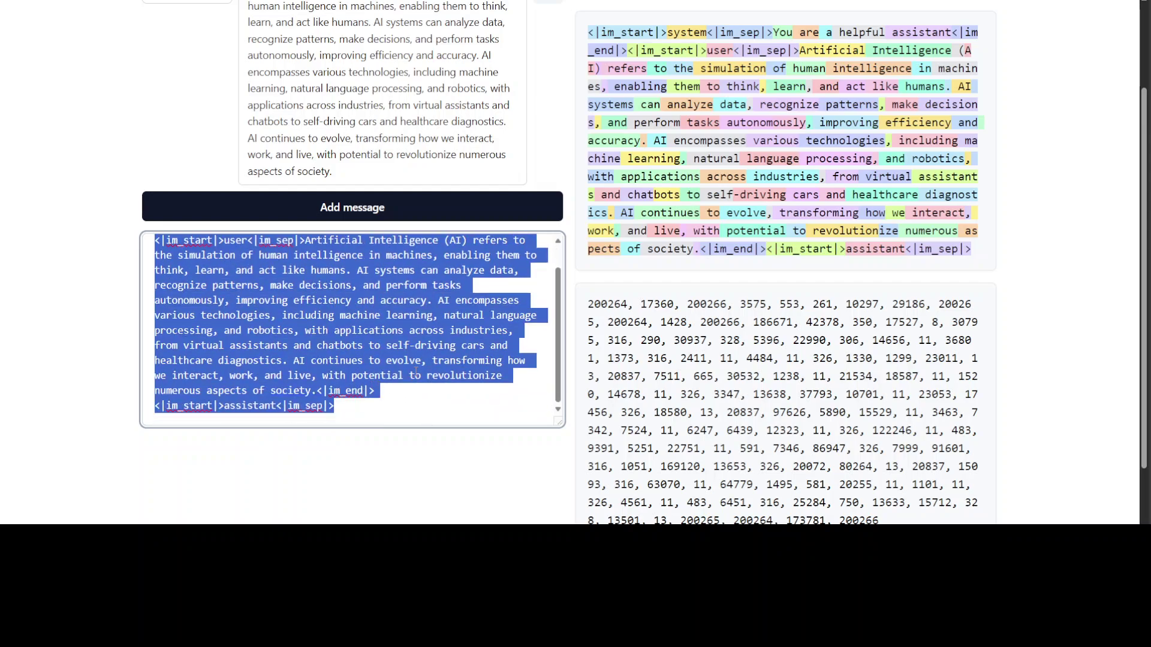
pyautogui.scroll(1, 360, 372)
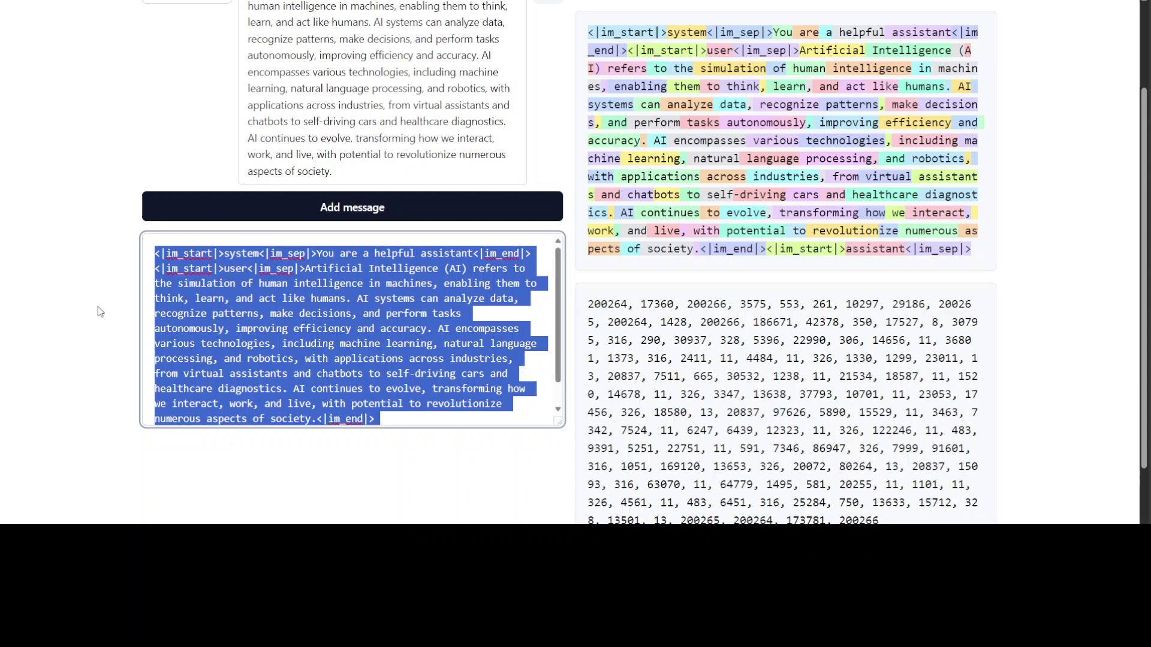
pyautogui.click(276, 298)
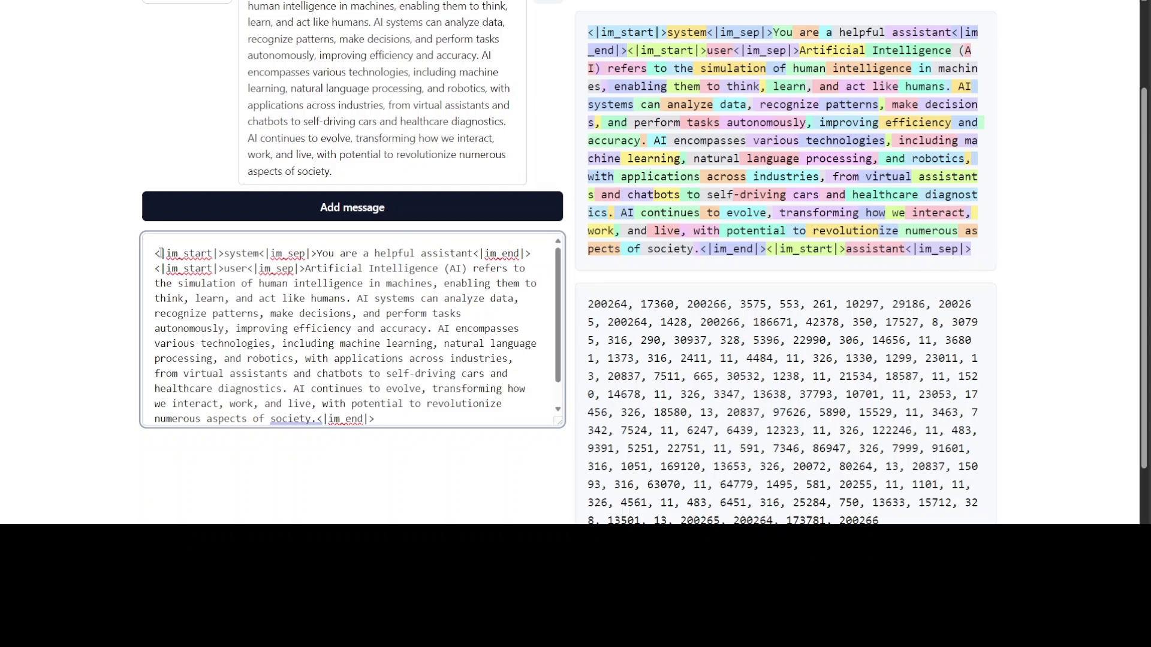
pyautogui.moveTo(155, 253); pyautogui.dragTo(310, 251)
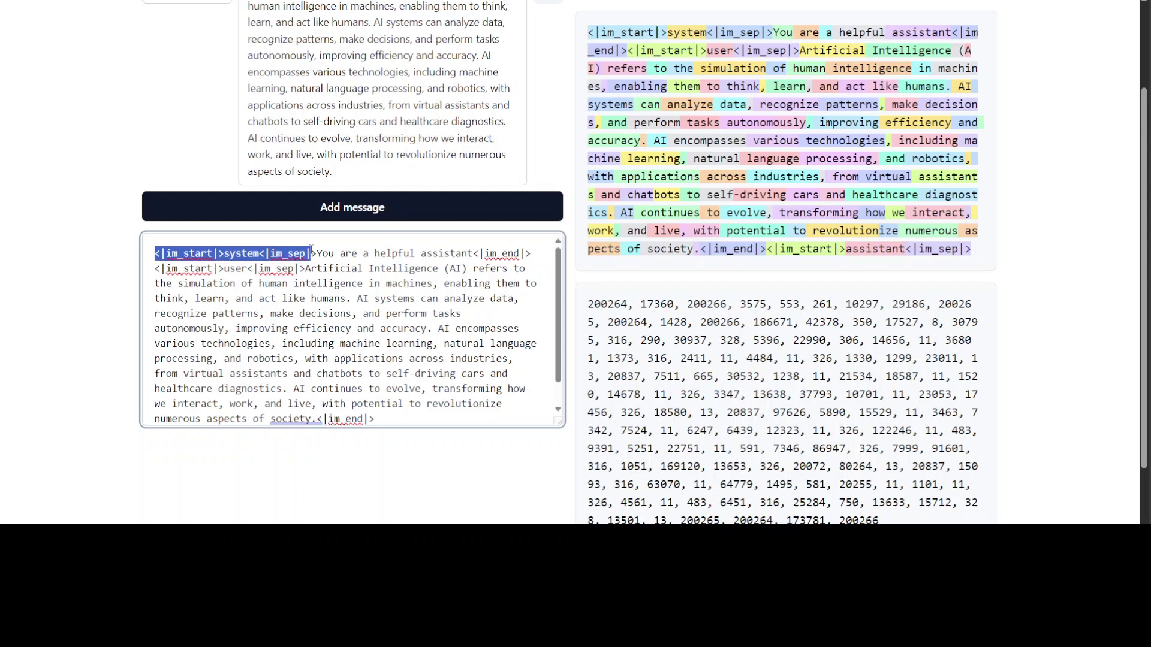
pyautogui.click(220, 268)
pyautogui.scroll(2, 60, 308)
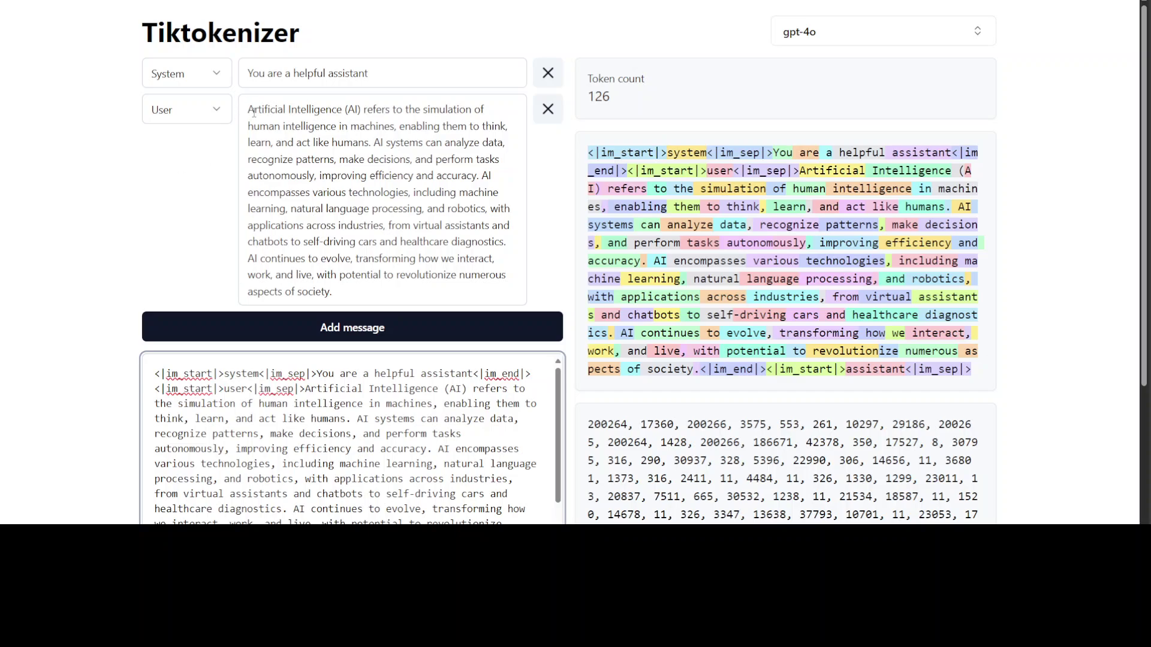
# Review the AI paragraph's gpt-4o token IDs, then bring up the tokenizer model list
pyautogui.moveTo(248, 109); pyautogui.dragTo(308, 292)
pyautogui.hotkey('ctrl', 'c')
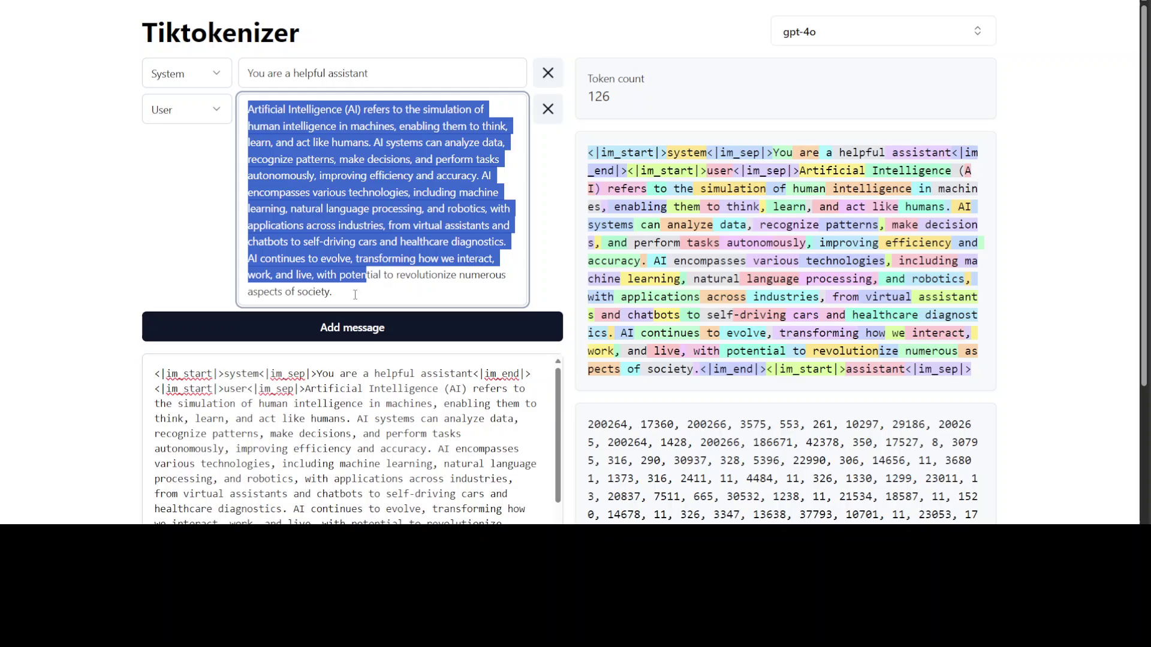
pyautogui.scroll(-1, 1031, 261)
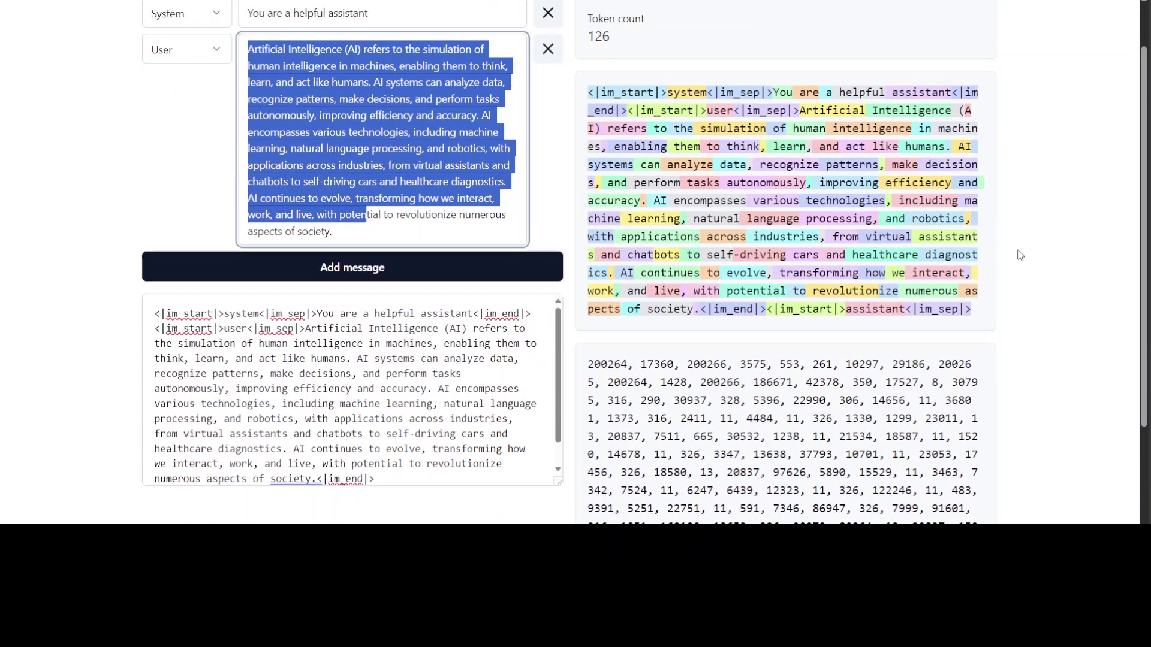
pyautogui.scroll(1, 1020, 255)
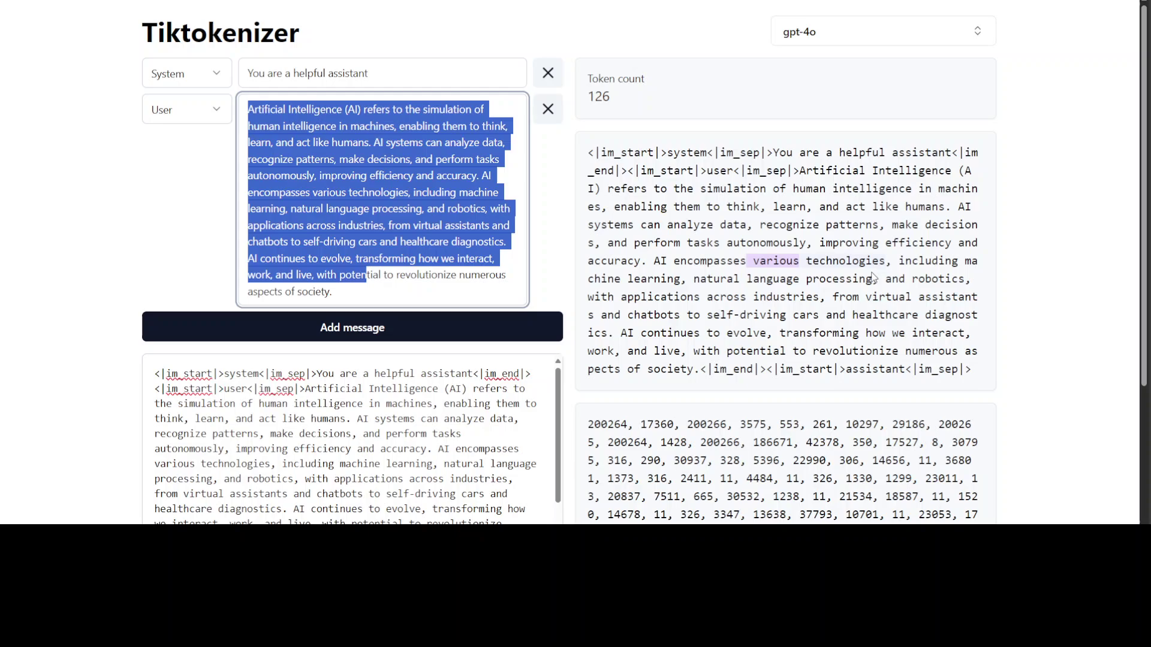
pyautogui.scroll(-4, 872, 278)
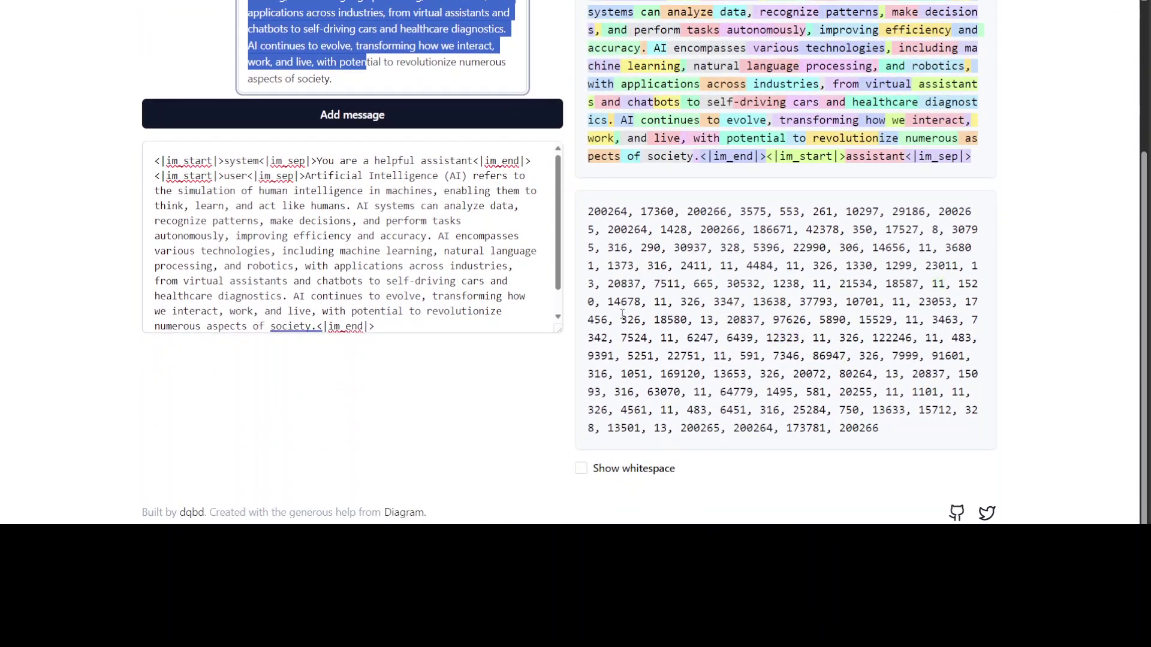
pyautogui.scroll(4, 952, 375)
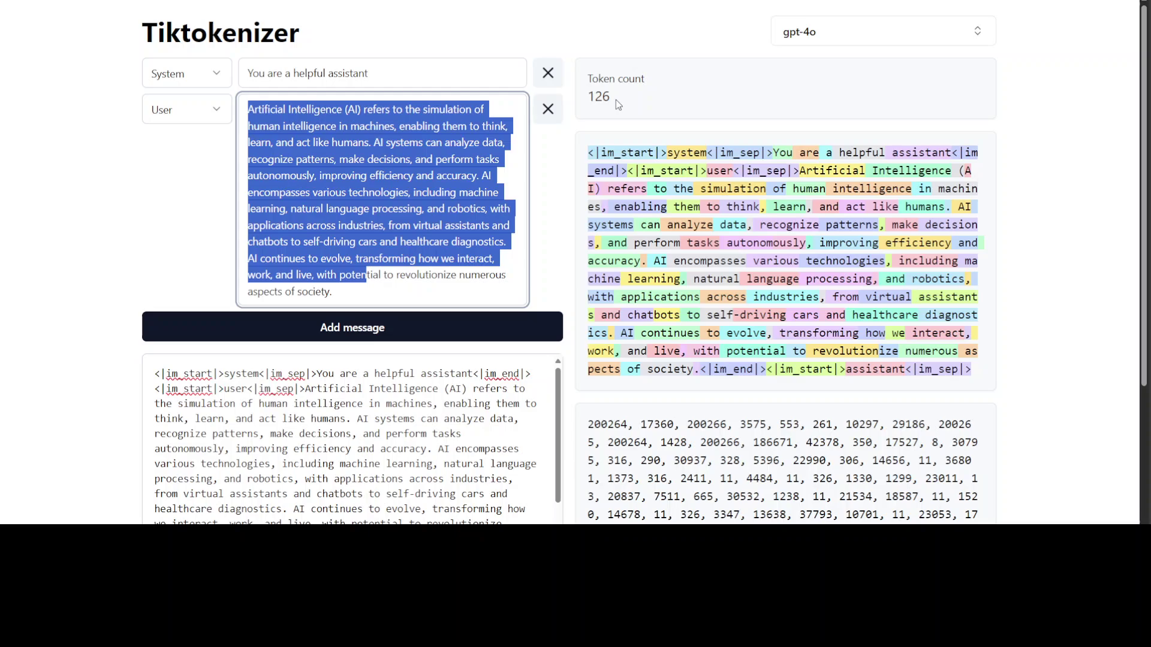
pyautogui.click(864, 33)
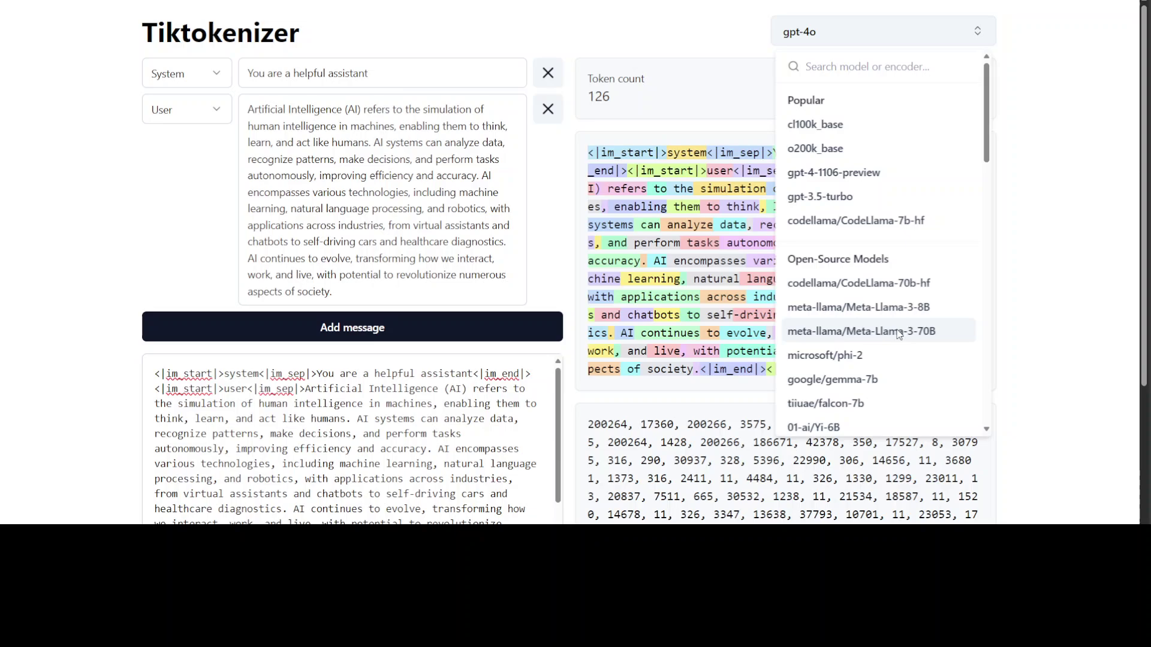
# Switch the tokenizer to meta-llama/Meta-Llama-3-70B
pyautogui.click(933, 334)
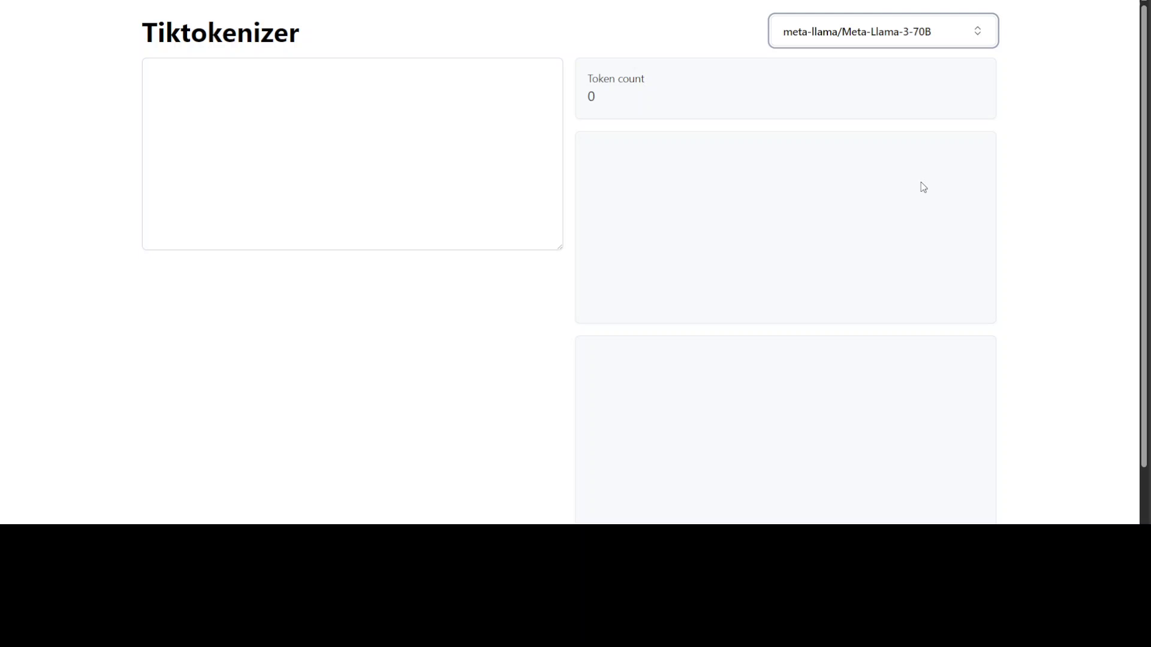
pyautogui.click(863, 40)
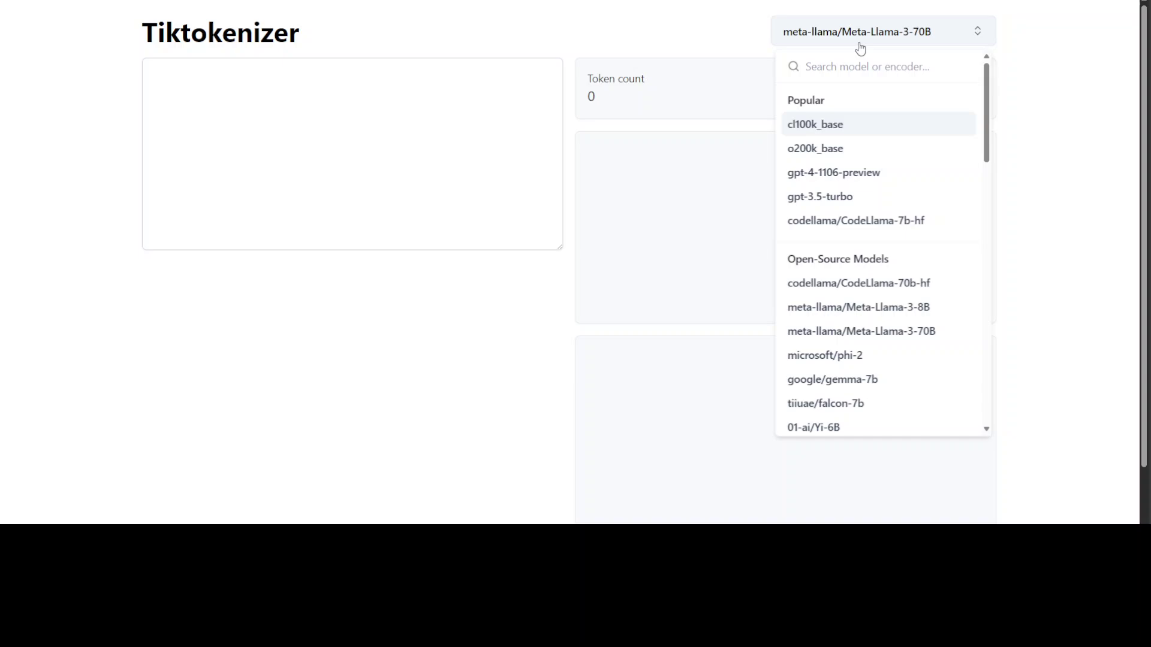
pyautogui.click(1045, 255)
# Paste the AI paragraph into the empty text box, yielding 111 tokens
pyautogui.click(229, 116)
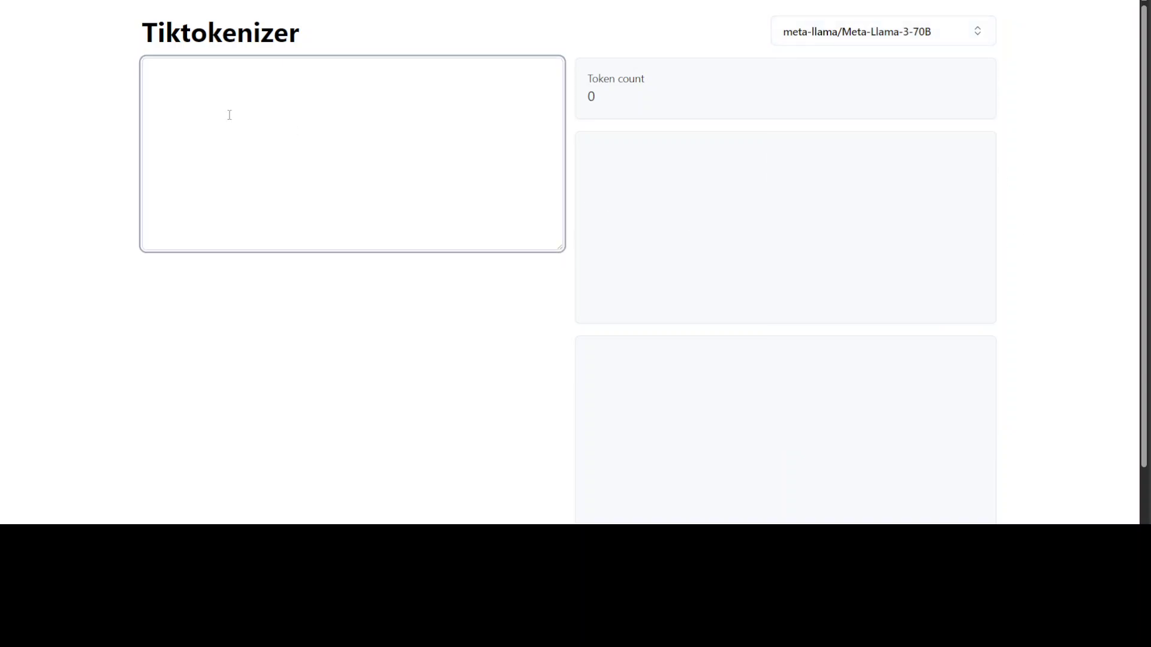
pyautogui.hotkey('ctrl', 'v')
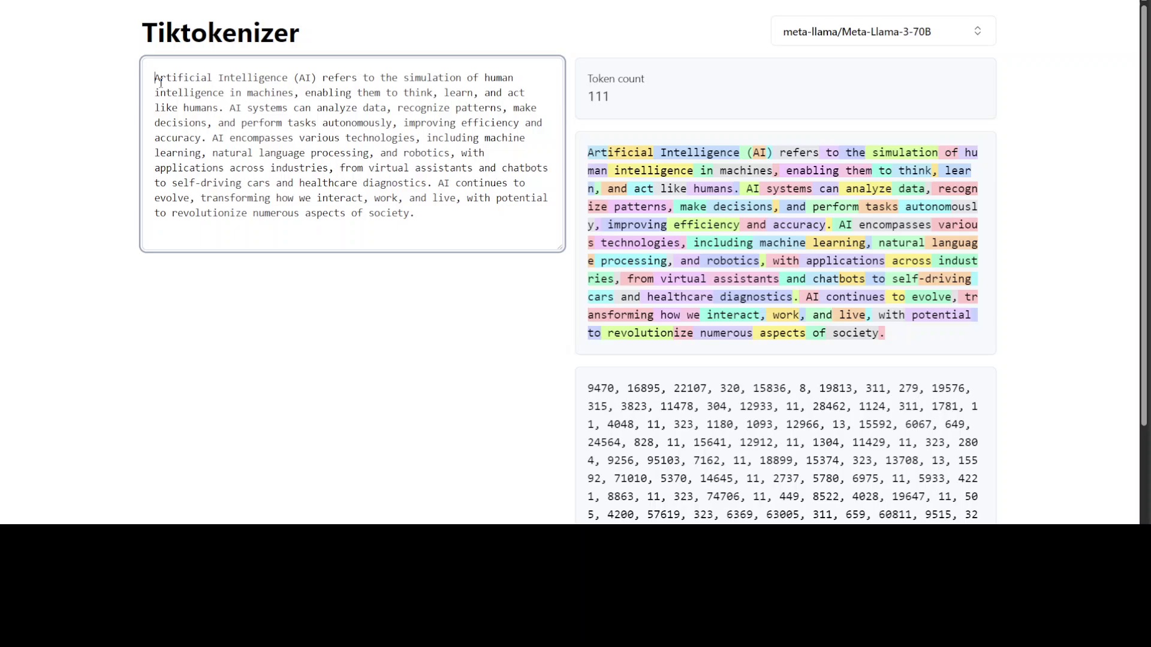
pyautogui.moveTo(153, 78); pyautogui.dragTo(447, 239)
pyautogui.hotkey('ctrl', 'c')
pyautogui.click(468, 229)
# Switch the tokenizer to google/gemma-7b, counting the paragraph at 112 tokens
pyautogui.click(826, 38)
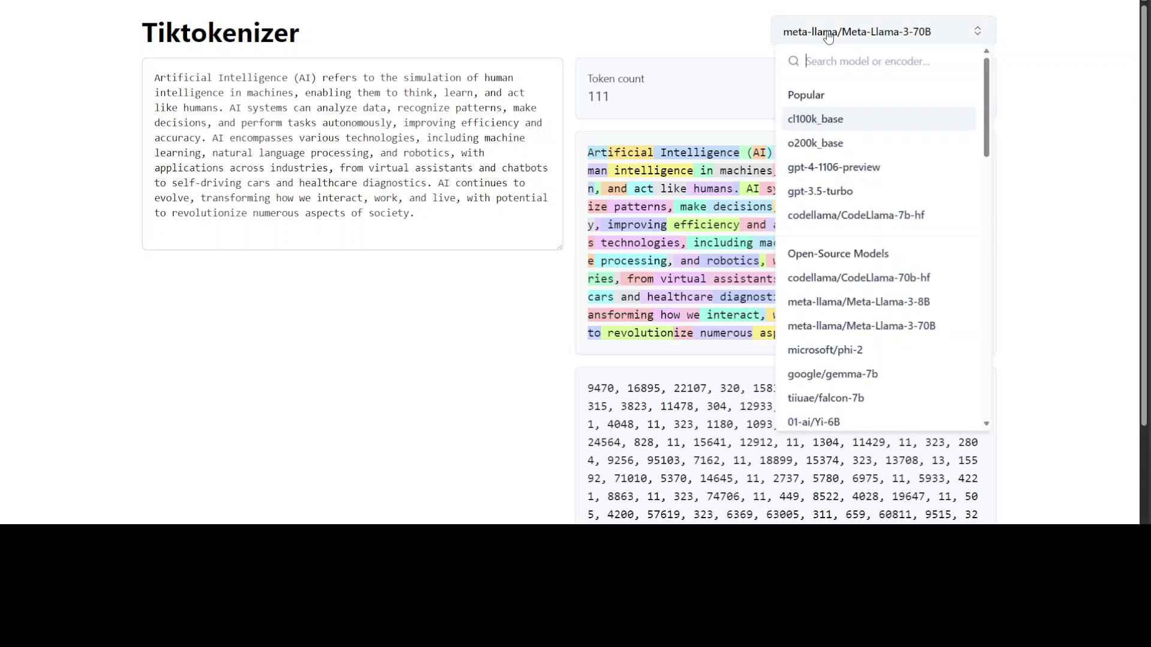
pyautogui.scroll(-2, 894, 249)
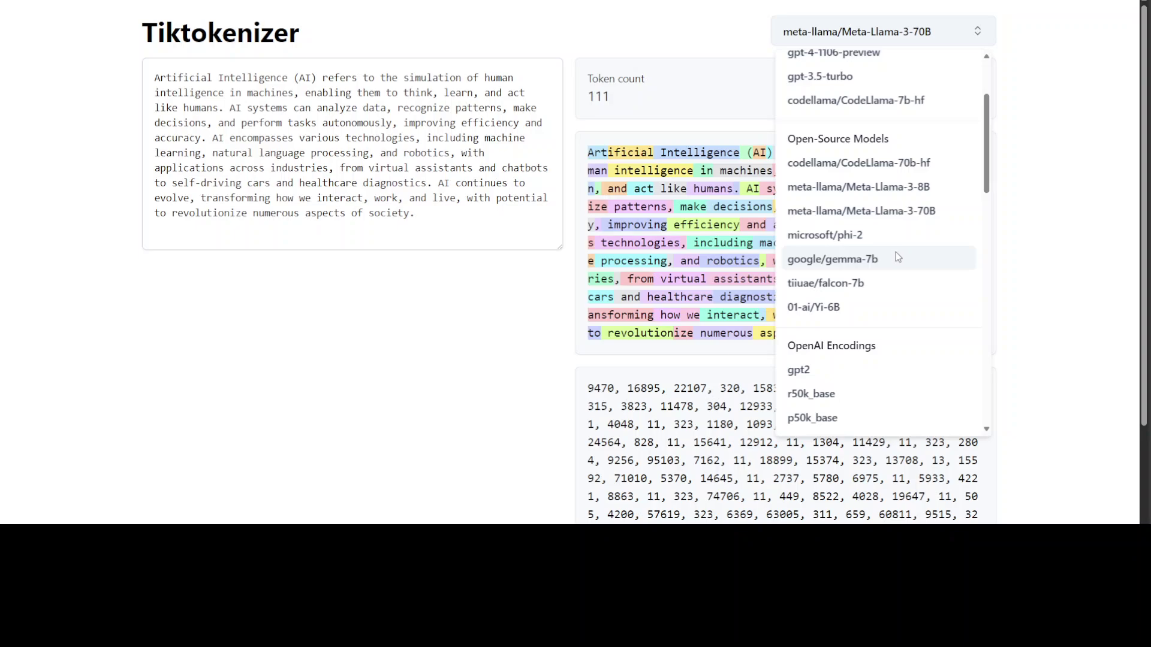
pyautogui.scroll(-4, 897, 256)
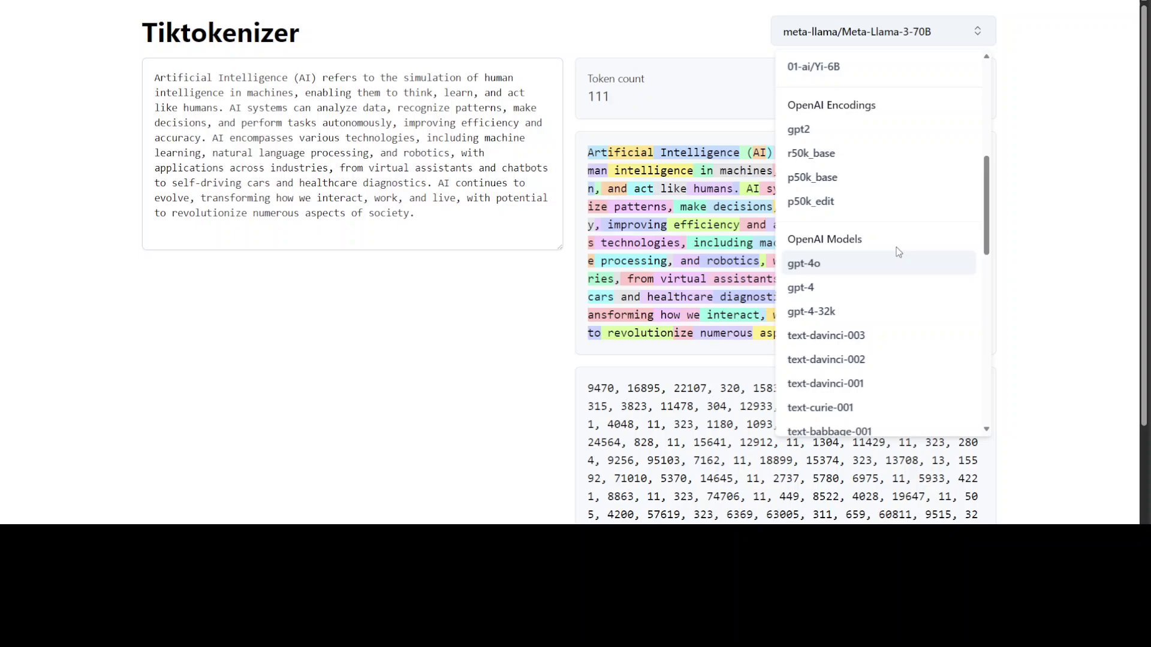
pyautogui.scroll(-8, 897, 248)
pyautogui.scroll(-3, 899, 252)
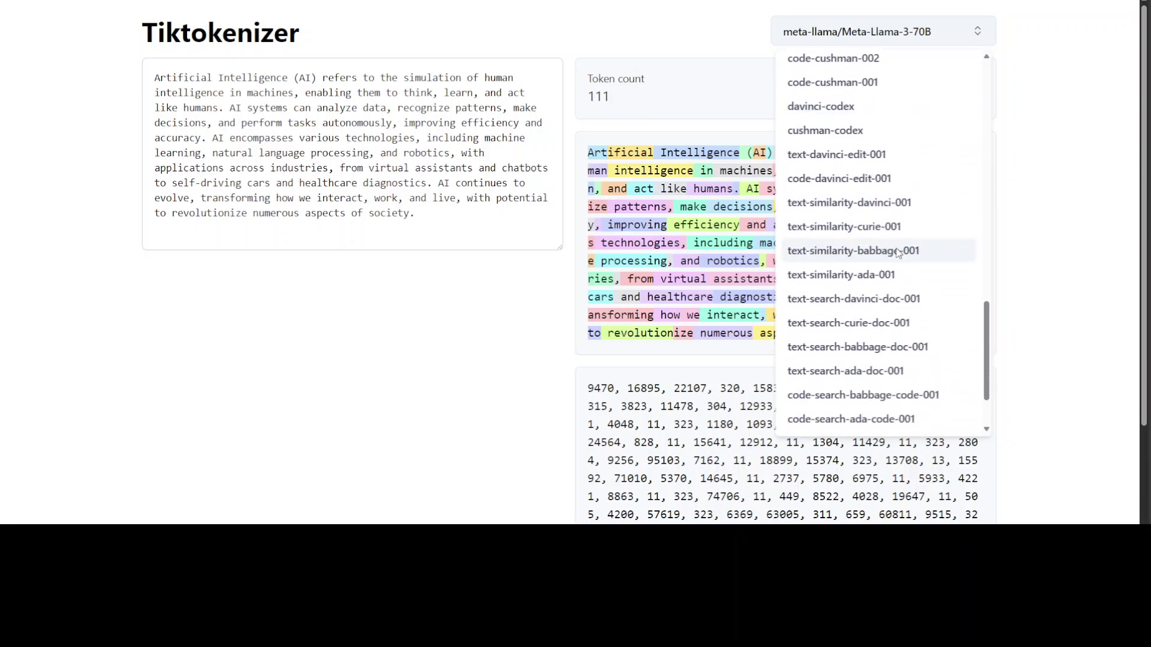
pyautogui.scroll(5, 904, 270)
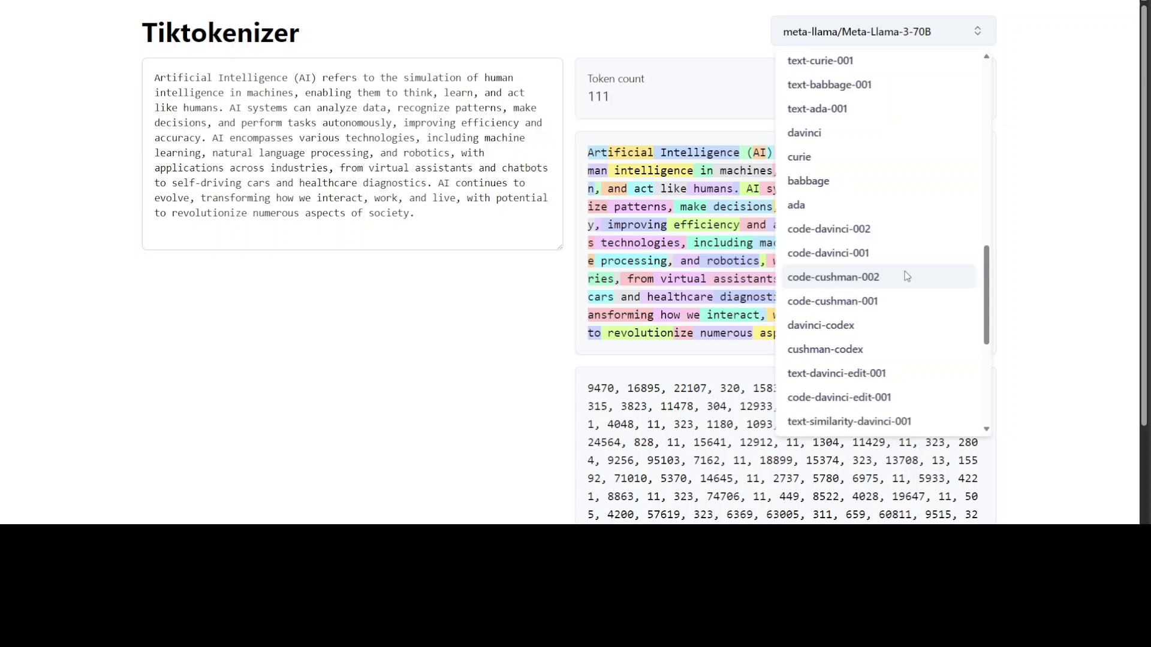
pyautogui.scroll(7, 903, 267)
pyautogui.scroll(1, 909, 274)
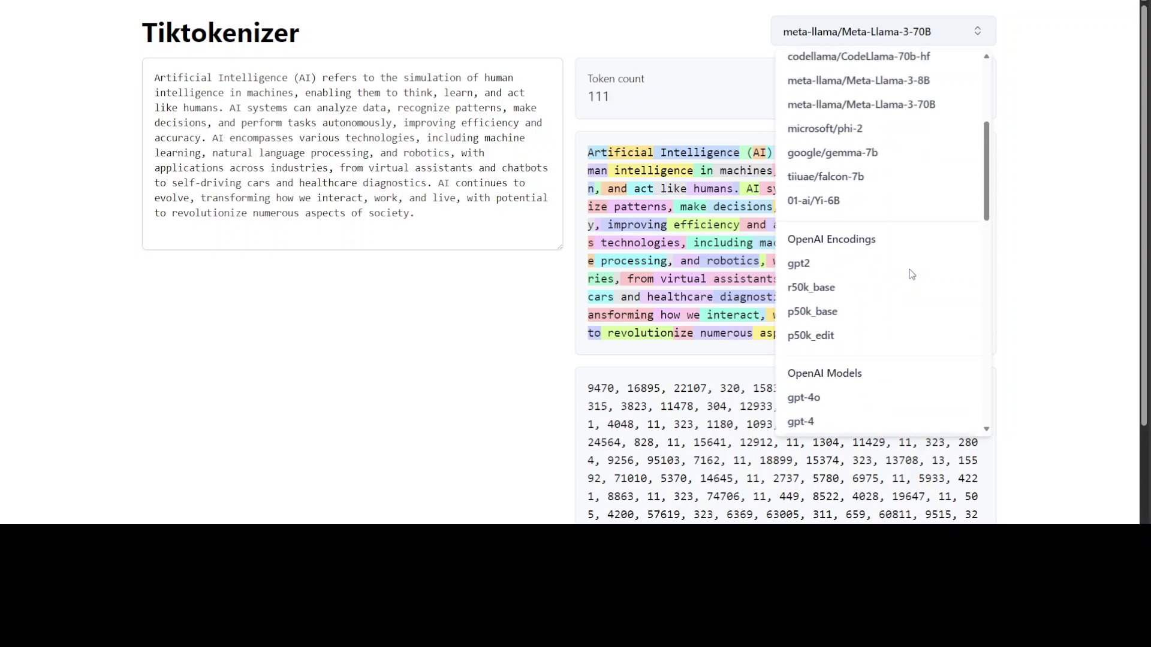
pyautogui.scroll(4, 897, 354)
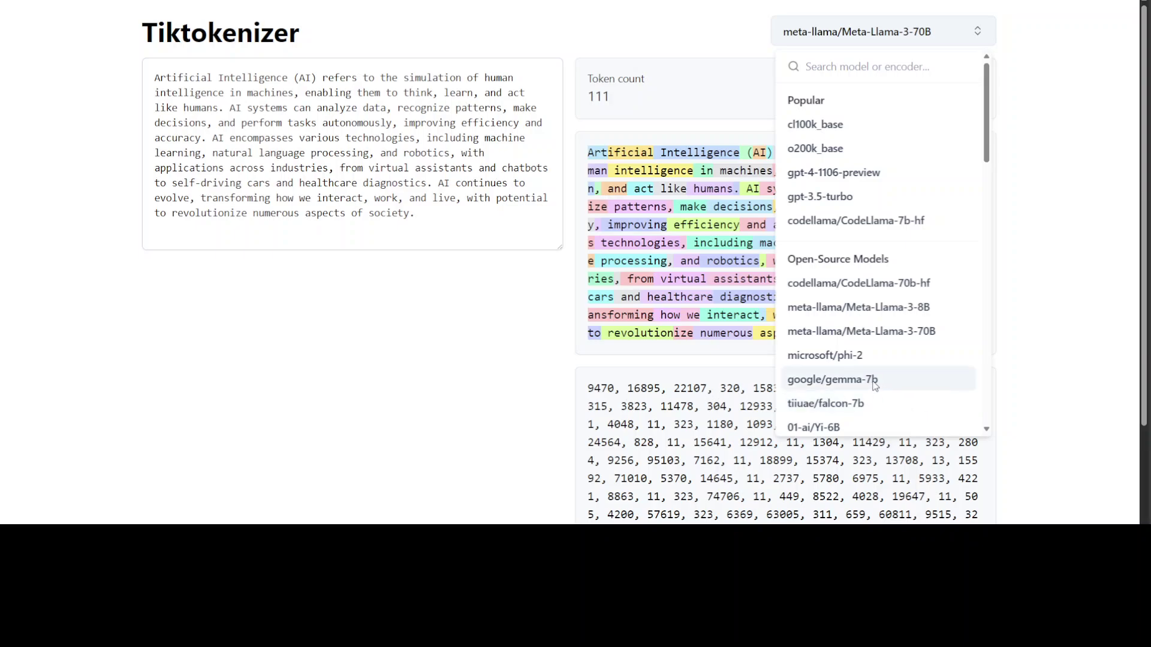
pyautogui.click(874, 384)
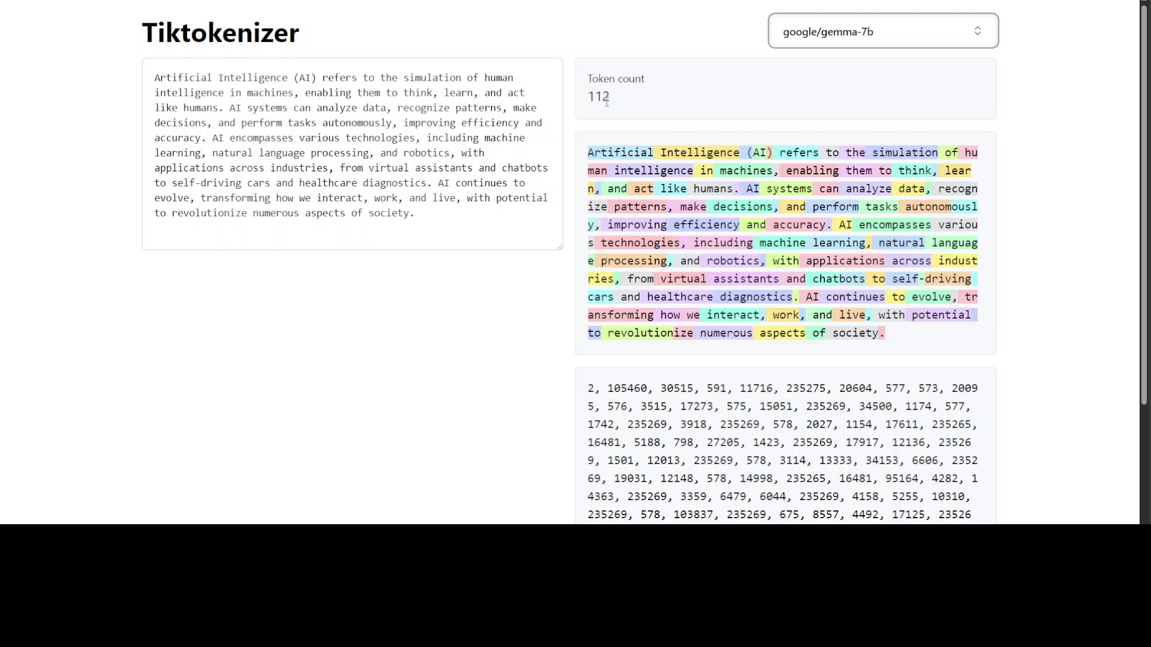
# Switch to microsoft/phi-2 and note its 113-token count
pyautogui.click(843, 35)
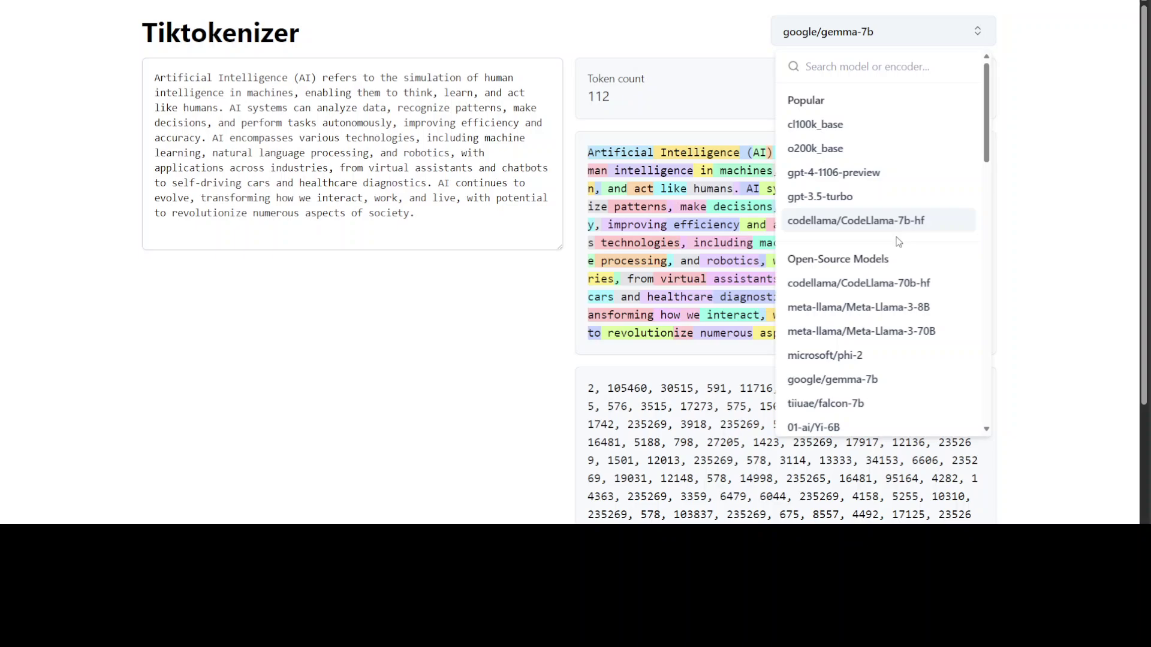
pyautogui.click(857, 355)
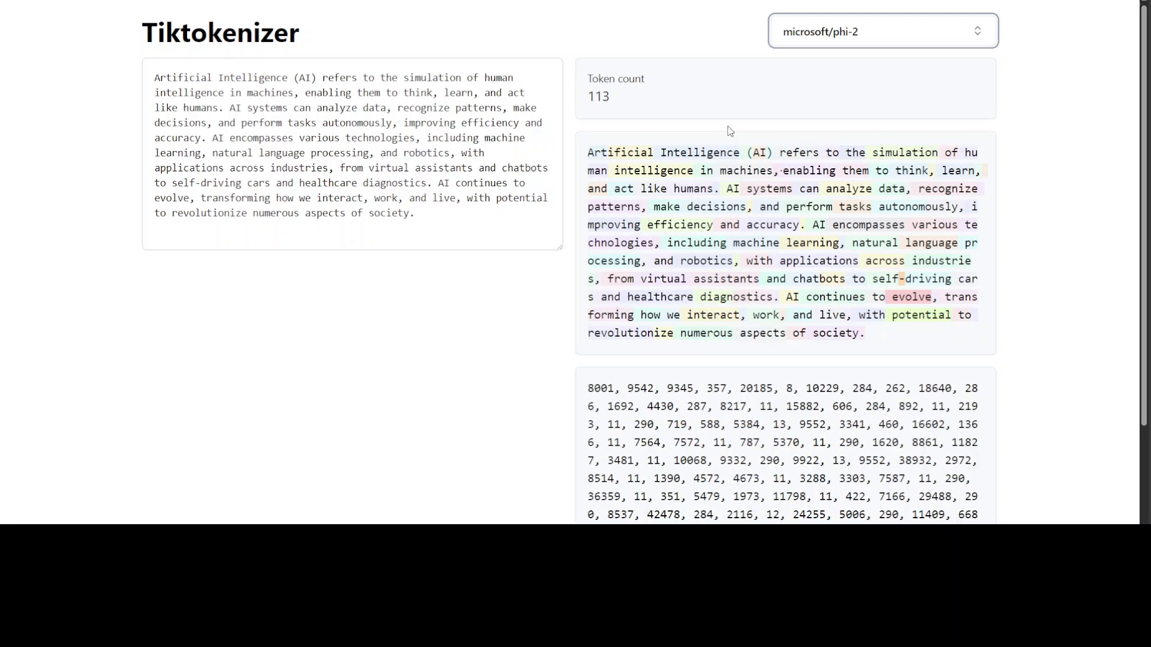
pyautogui.moveTo(595, 97); pyautogui.dragTo(610, 97)
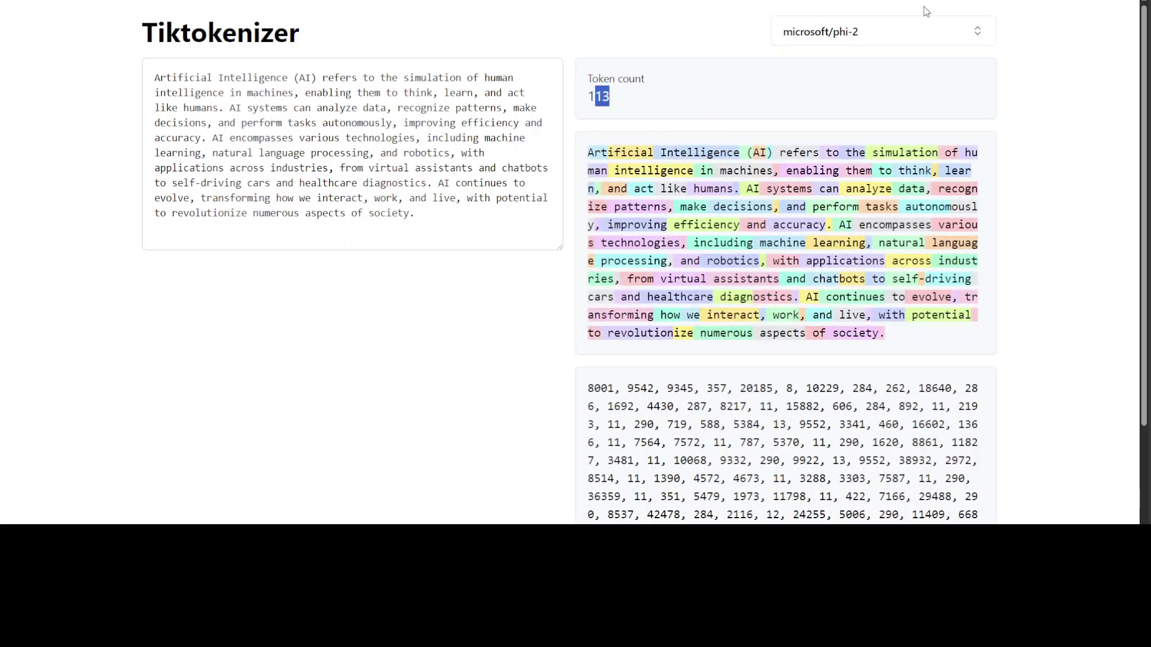
pyautogui.click(842, 33)
pyautogui.click(1046, 151)
# Paste the AI paragraph into the Approximate Tokens Calculator's text area
pyautogui.hotkey('ctrl', 'Tab')
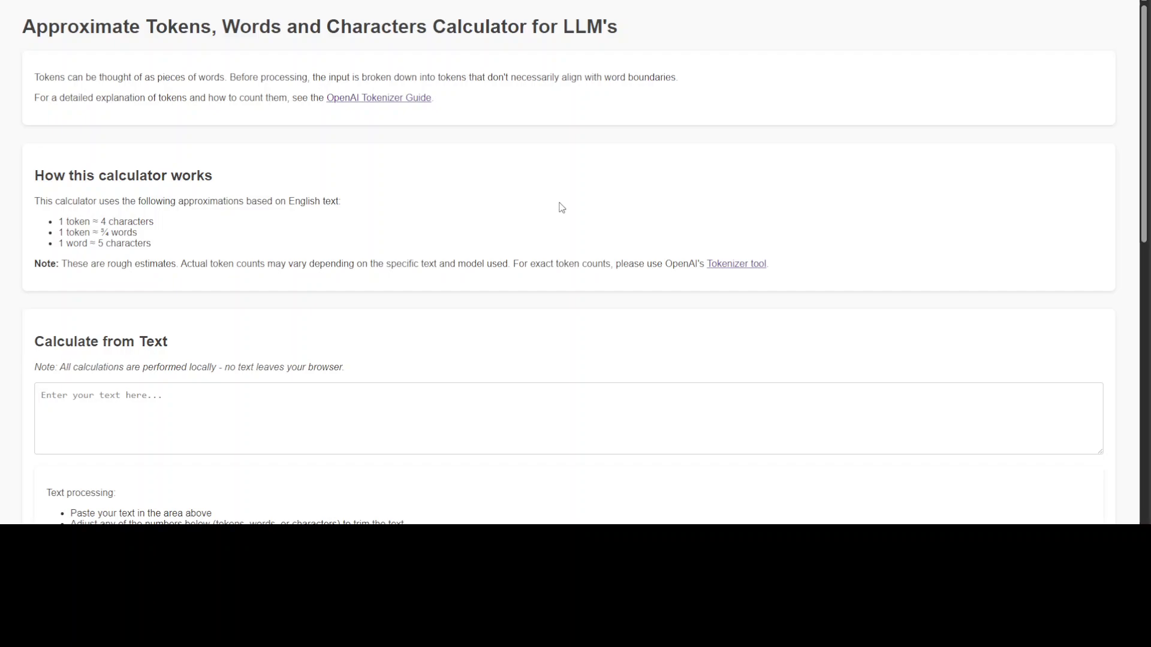
pyautogui.scroll(-4, 560, 206)
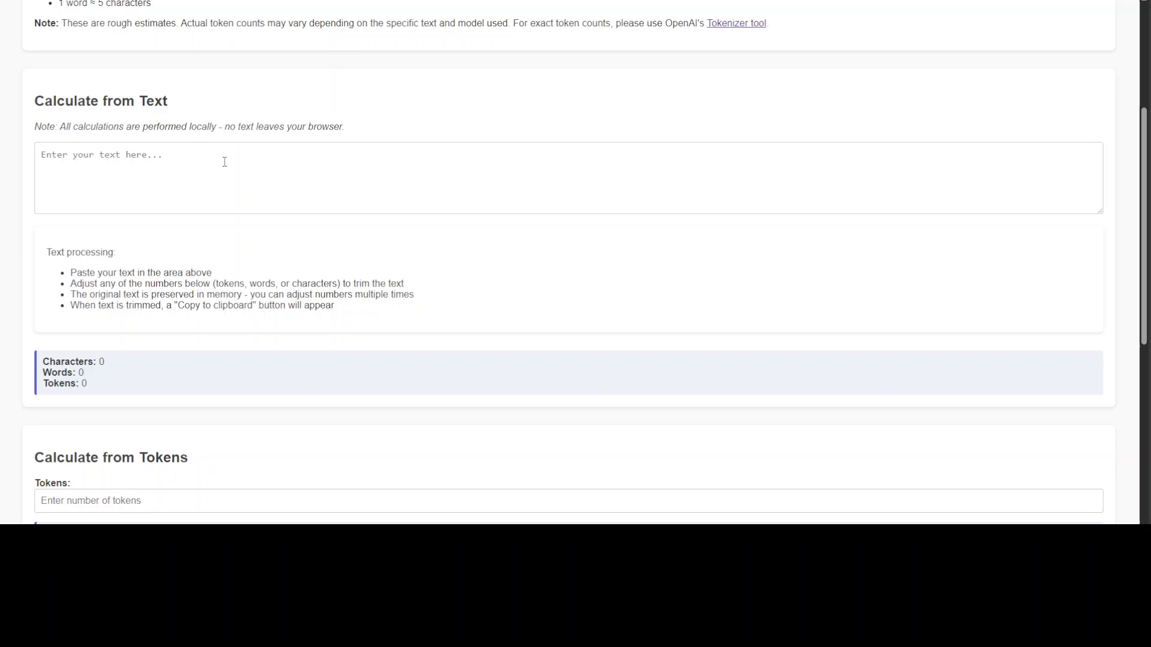
pyautogui.click(223, 166)
pyautogui.hotkey('ctrl', 'v')
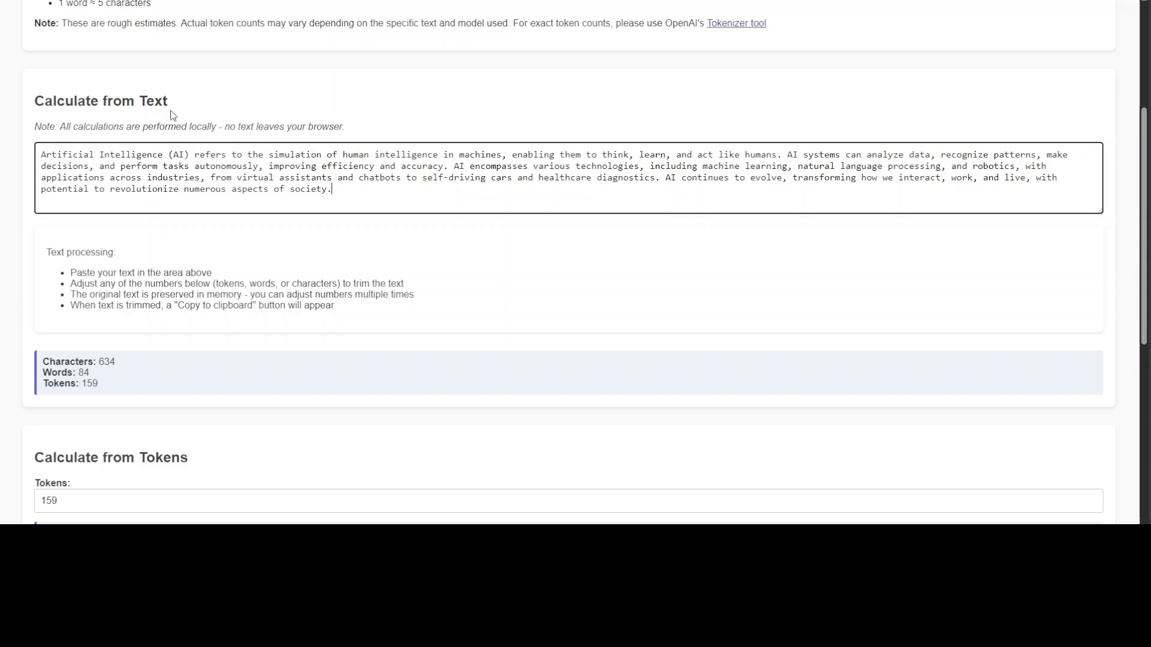
# Review the estimates: 634 characters, 84 words and about 159 tokens
pyautogui.moveTo(110, 390); pyautogui.dragTo(40, 362)
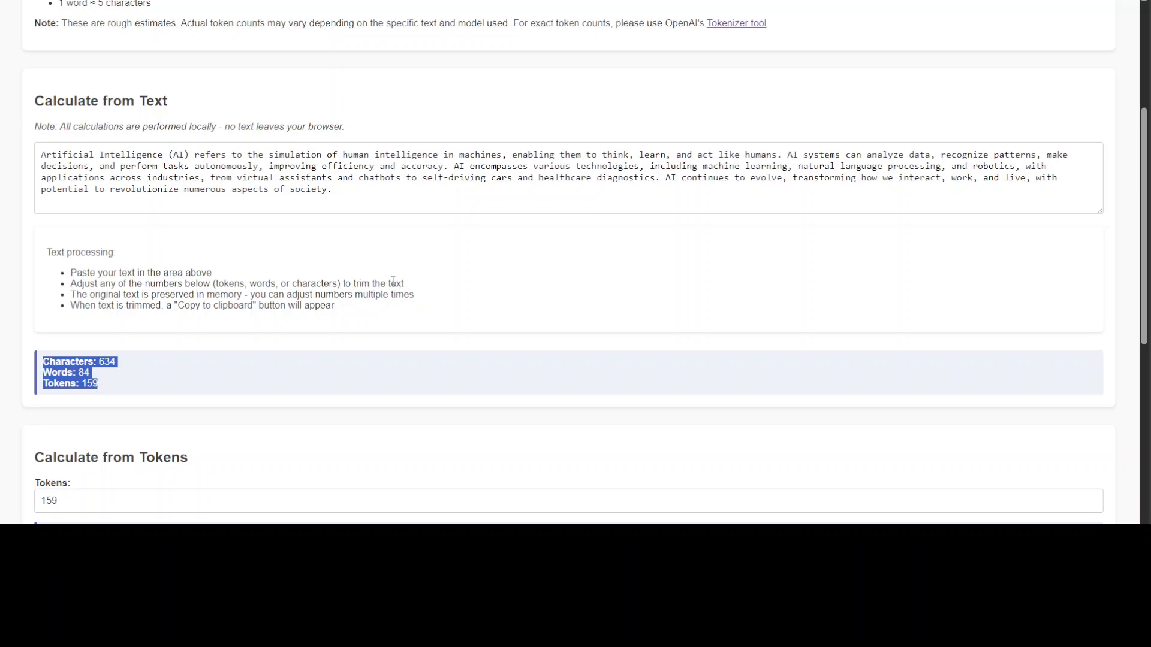
pyautogui.scroll(2, 393, 280)
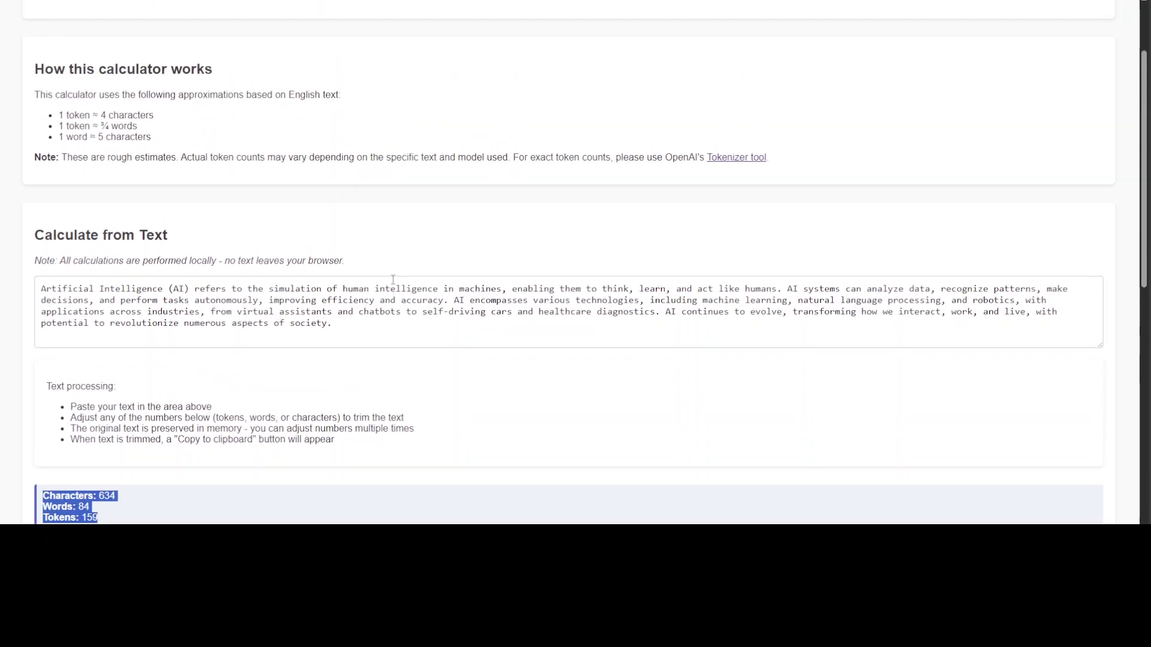
pyautogui.scroll(-5, 393, 282)
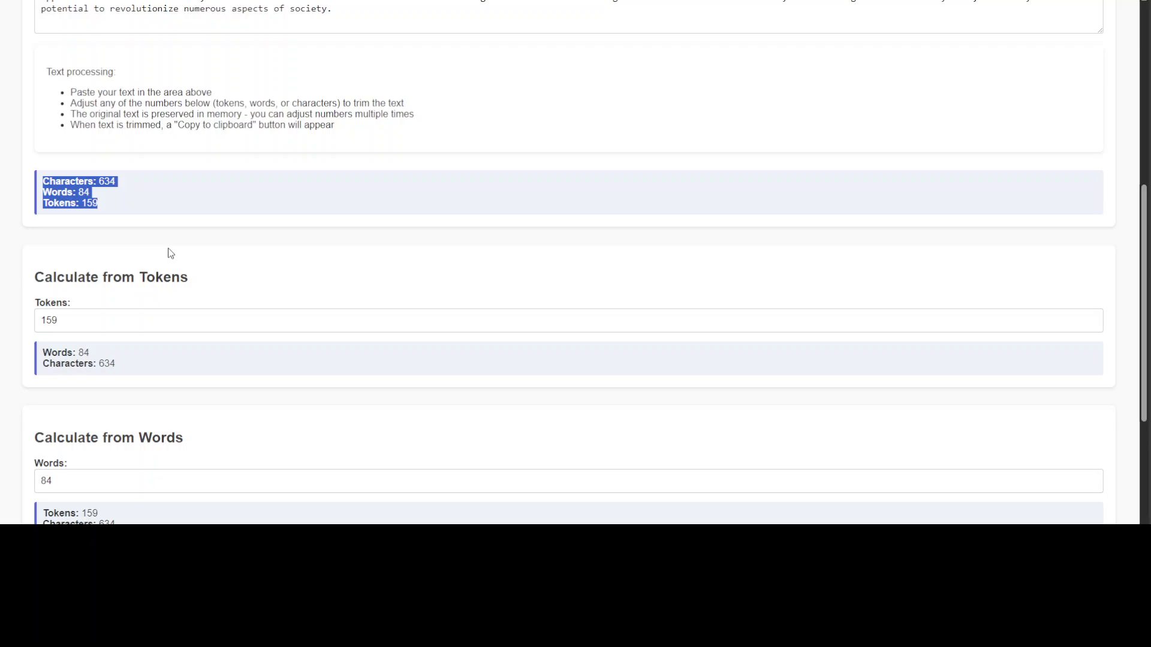
pyautogui.scroll(-4, 188, 258)
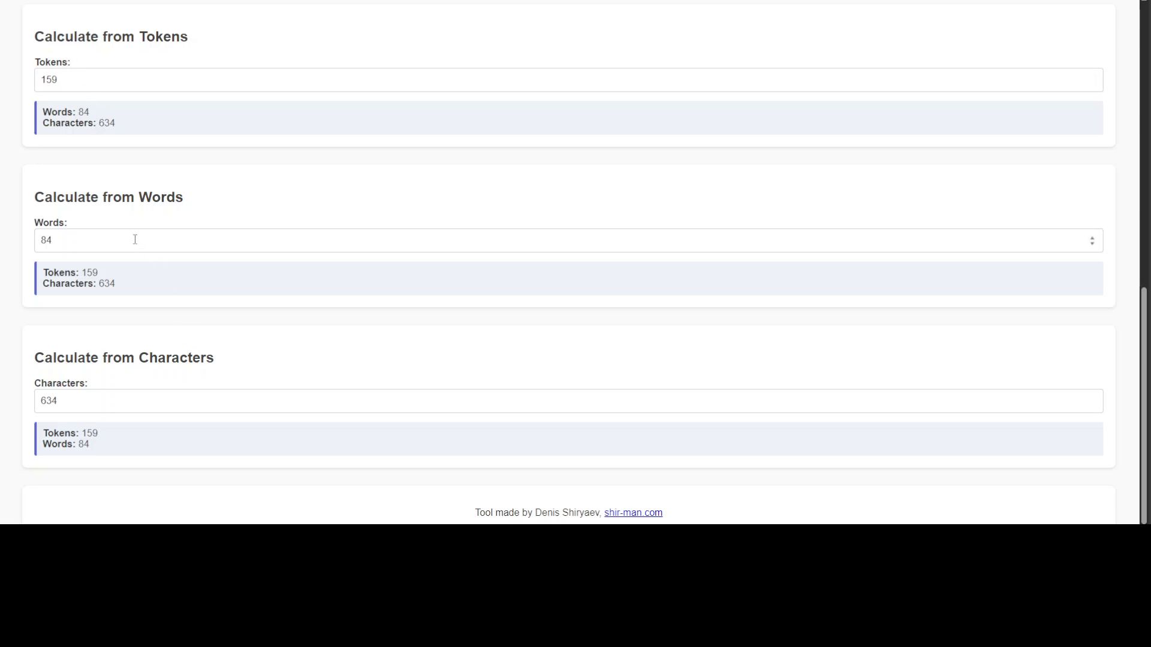
pyautogui.scroll(-1, 321, 396)
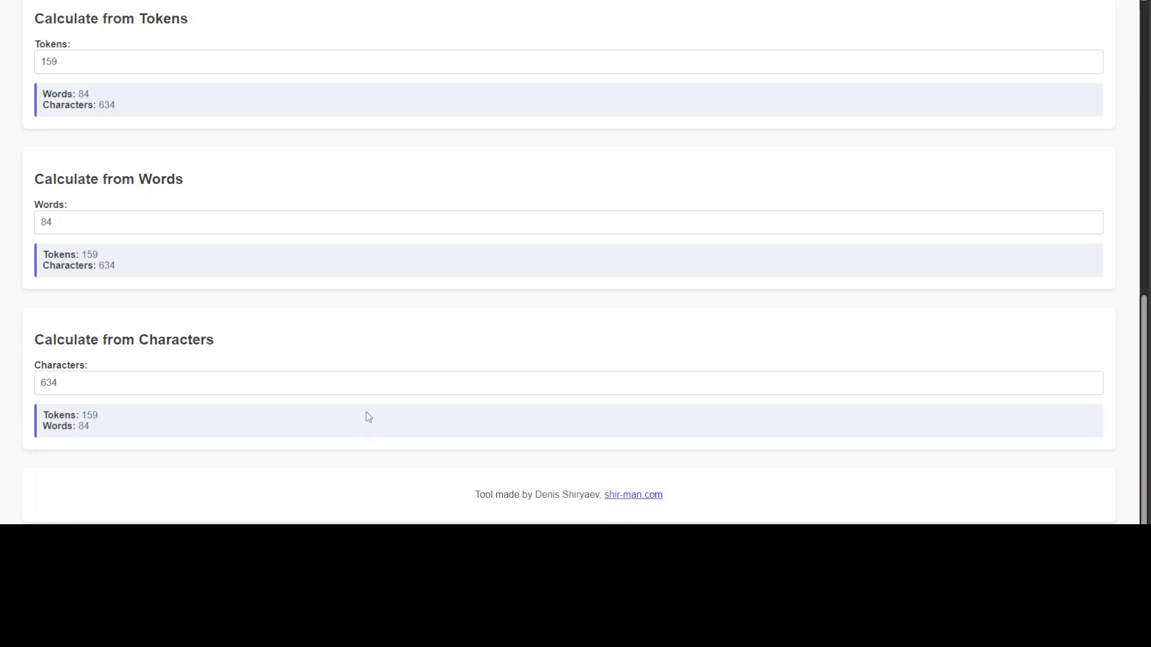
pyautogui.scroll(10, 368, 417)
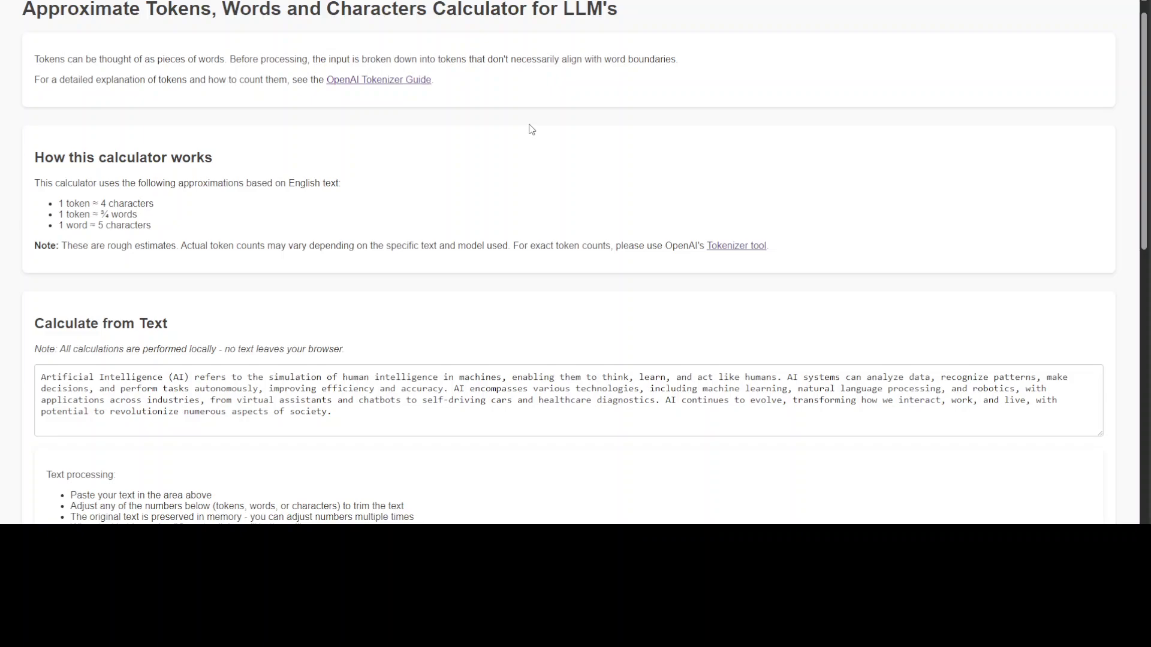
pyautogui.scroll(1, 508, 180)
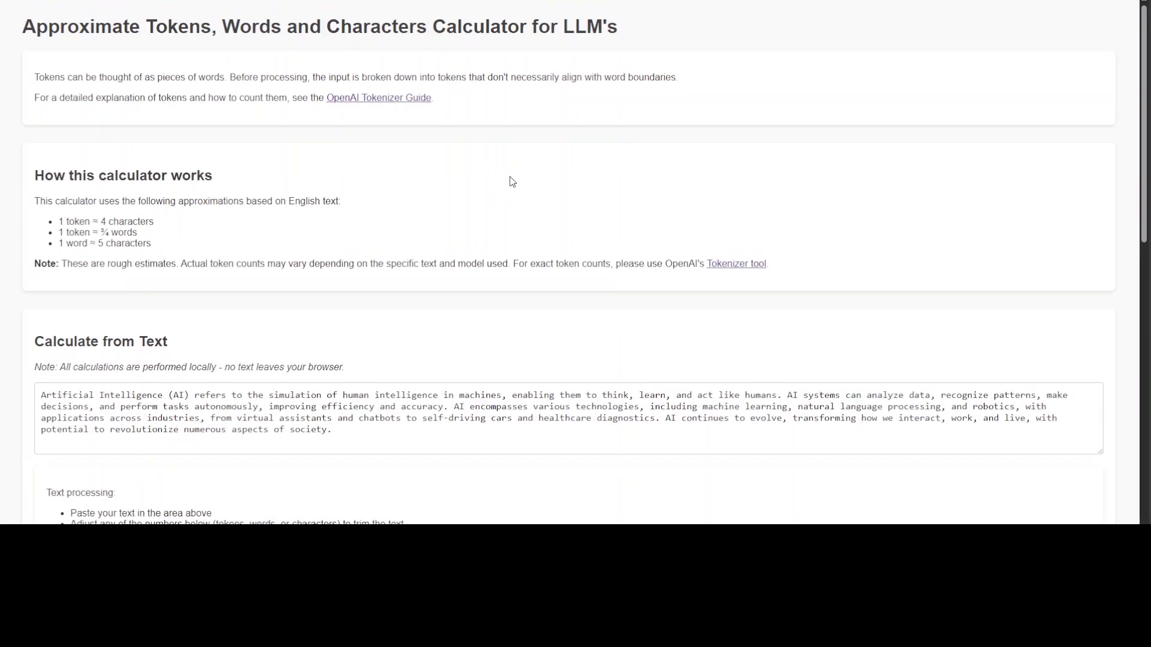
pyautogui.moveTo(100, 264); pyautogui.dragTo(234, 265)
pyautogui.click(163, 220)
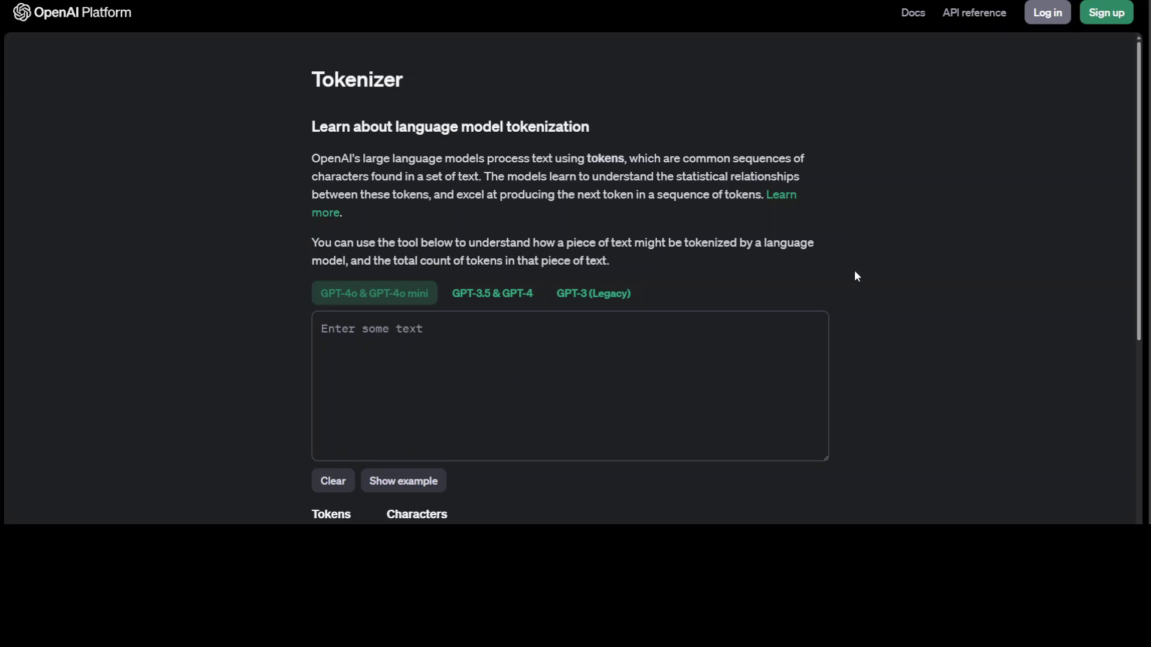
# Paste the AI paragraph into OpenAI's Tokenizer and read 110 GPT-4o tokens, 634 characters
pyautogui.click(484, 369)
pyautogui.write('Artificial intelligence (AI) refers to the simulation of human intelligence in machines, enabling them to think, learn, and act like humans. AI systems can analyze data, recognize patterns, make decisions, and perform tasks autonomously, improving efficiency and accuracy. AI encompasses various technologies, including machine learning, natural language processing, and robotics, with applications across industries, from virtual assistants and chatbots to self-driving cars and healthcare diagnostics. AI continues to evolve, transforming how we interact, work, and live, with potential to revolutionize numerous aspects of society.')
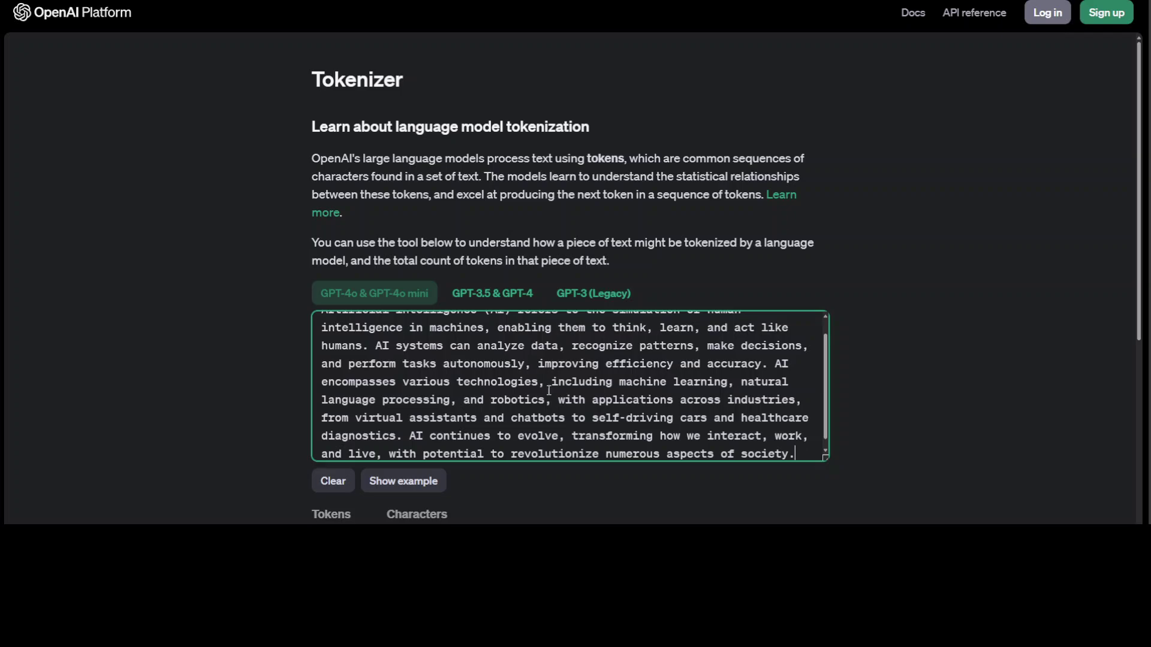
pyautogui.scroll(-1, 881, 379)
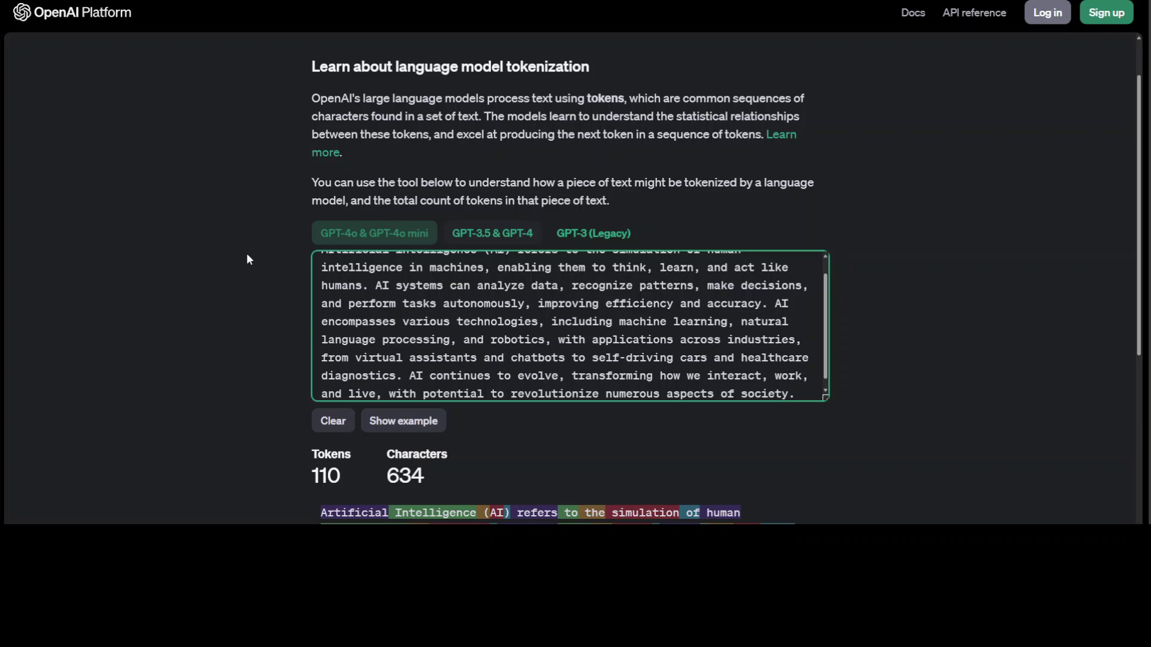
pyautogui.scroll(-1, 245, 251)
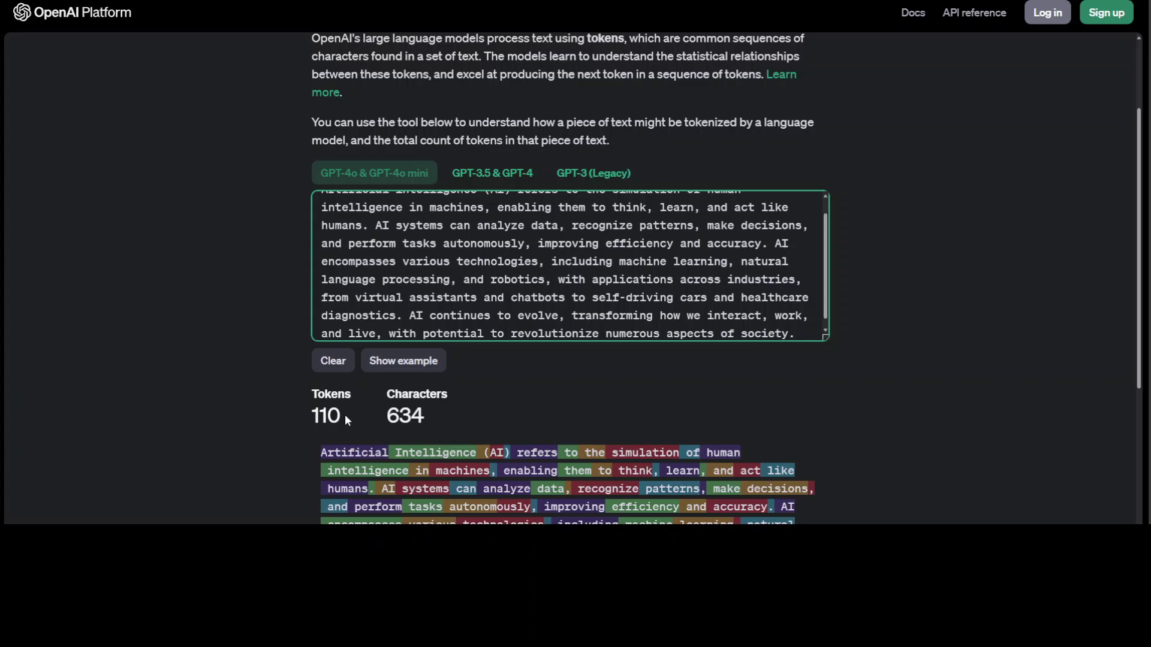
pyautogui.scroll(-4, 285, 384)
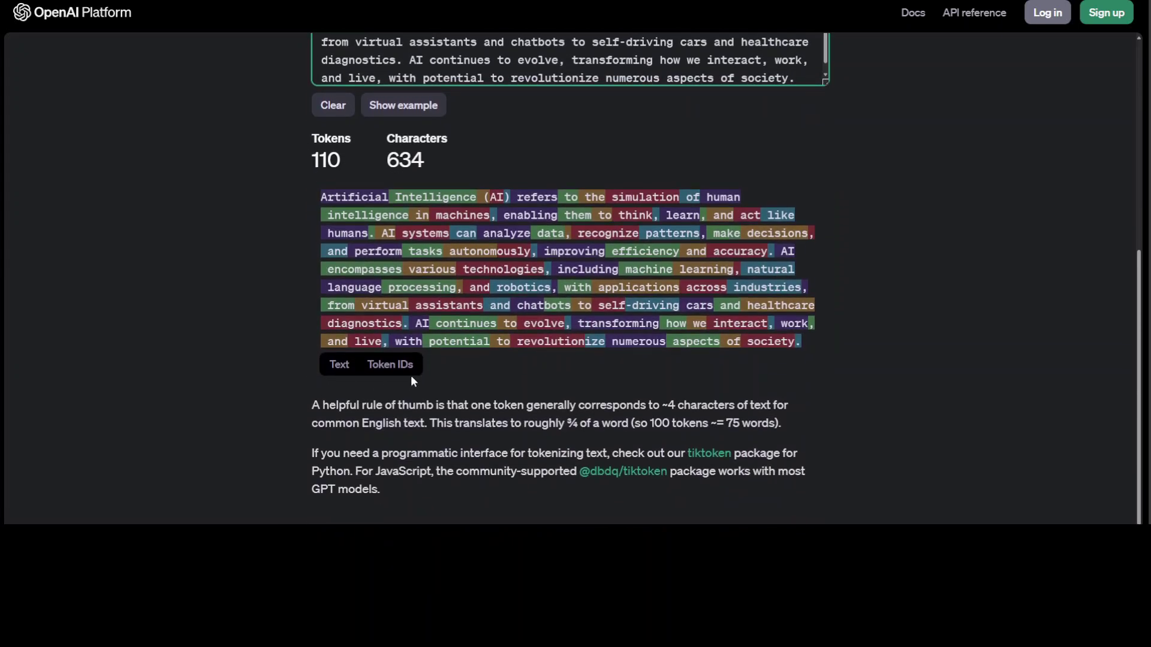
pyautogui.scroll(6, 824, 443)
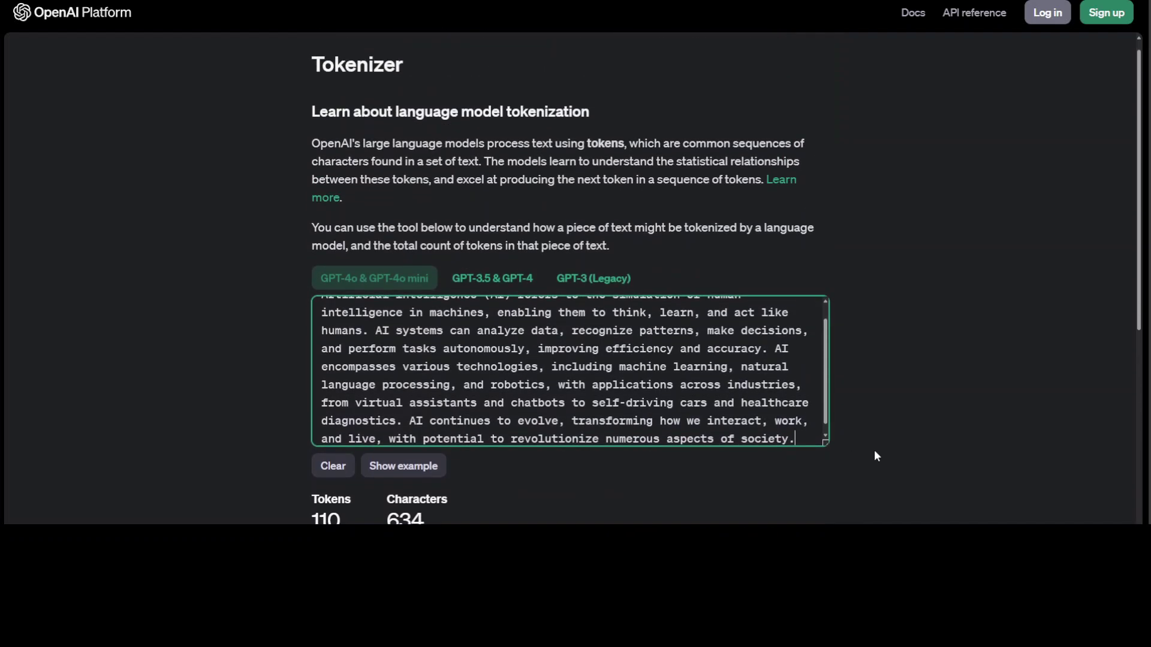
pyautogui.scroll(1, 874, 452)
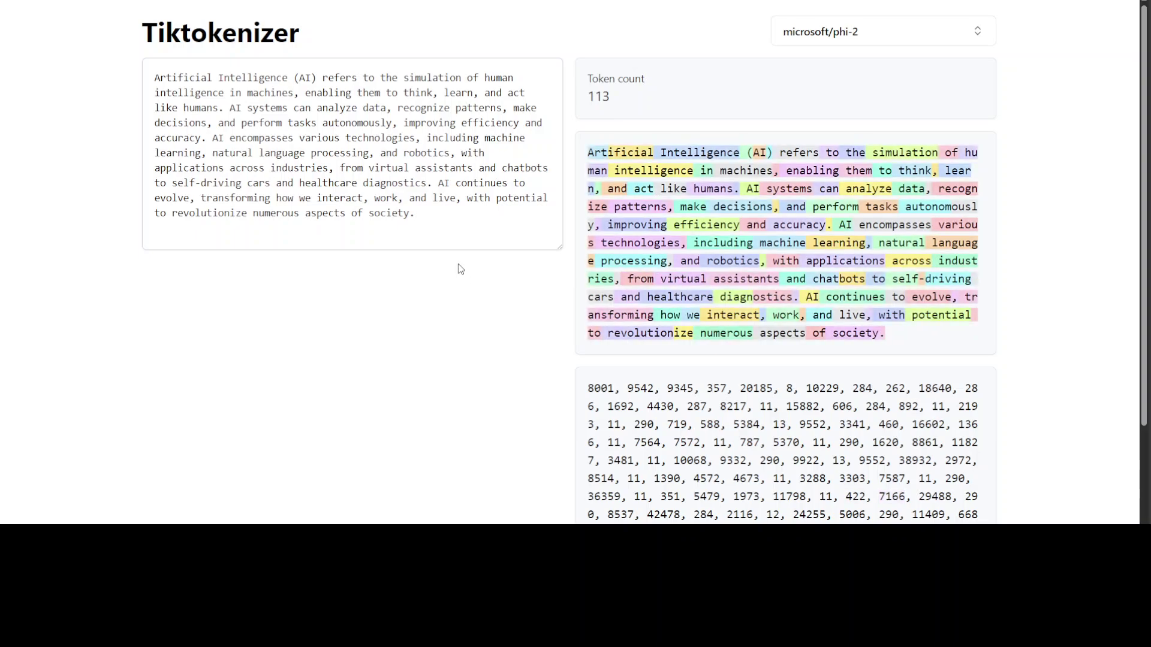
# Change Tiktokenizer's model from microsoft/phi-2 back to gpt-4o under OpenAI Models
pyautogui.click(846, 37)
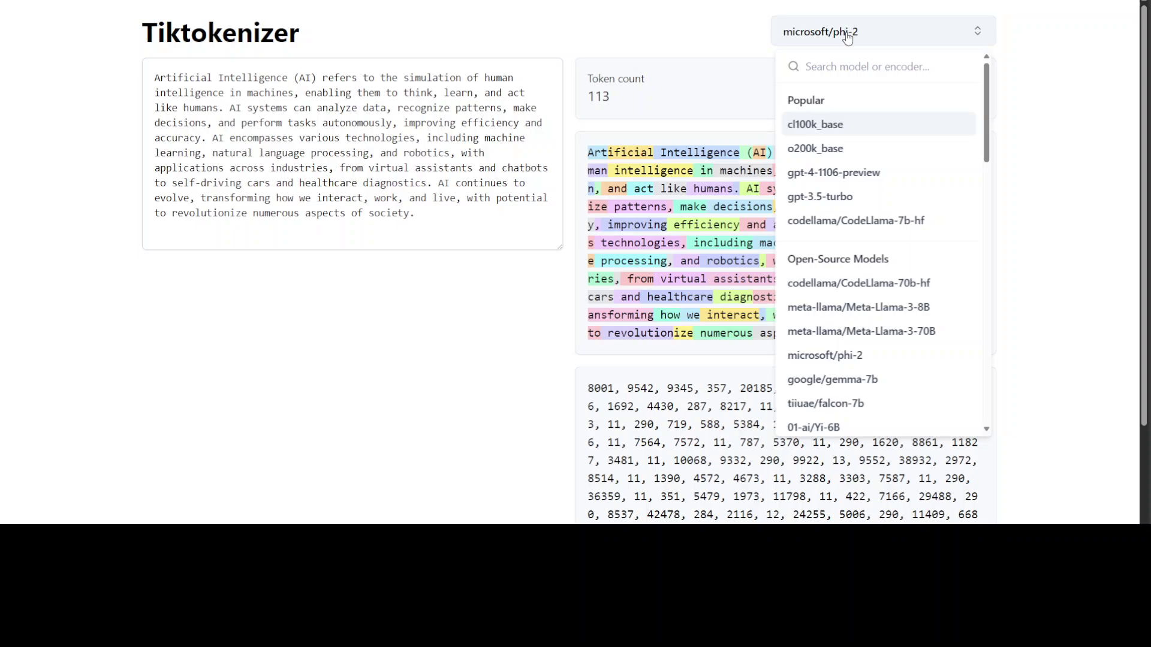
pyautogui.scroll(-4, 989, 150)
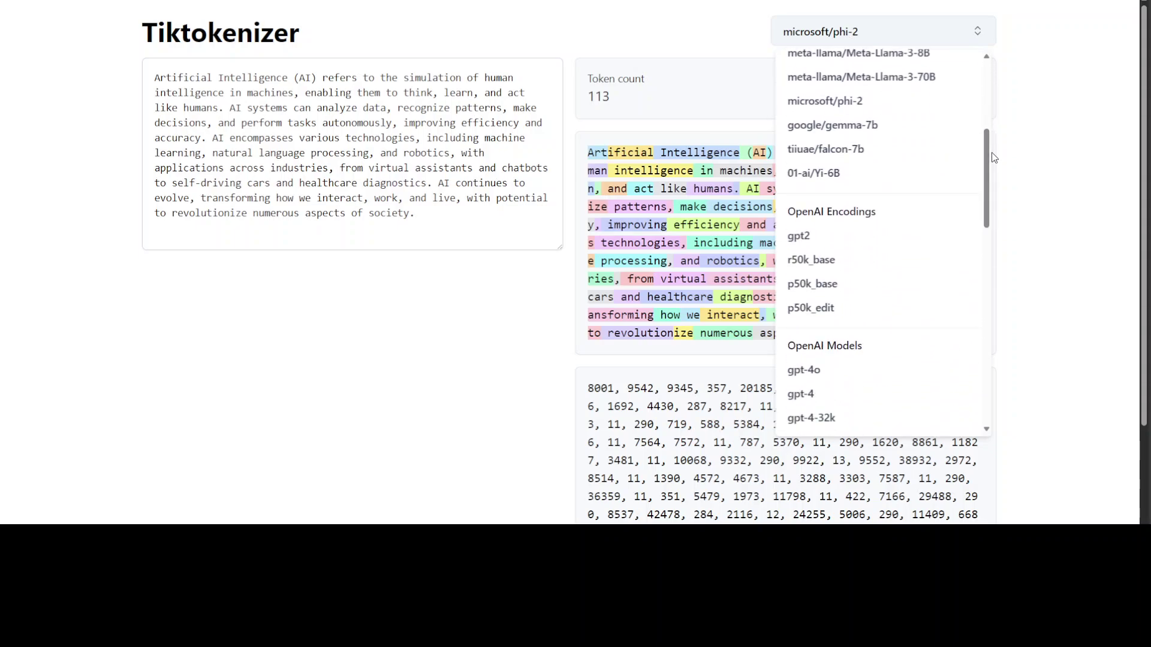
pyautogui.click(1046, 114)
pyautogui.click(878, 36)
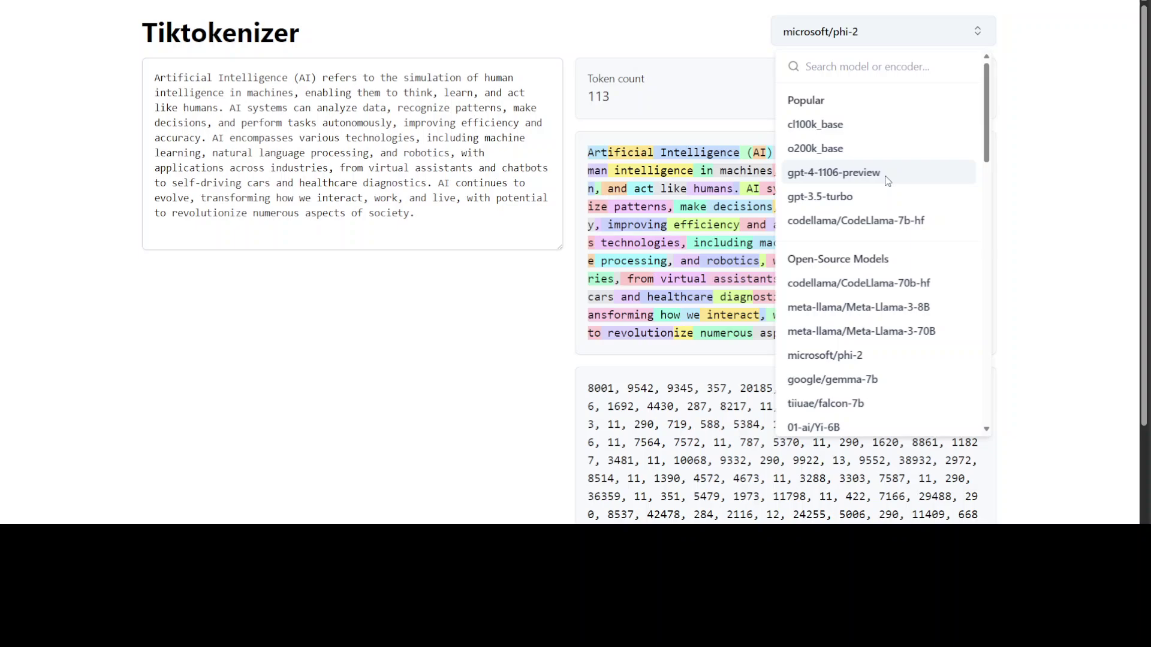
pyautogui.scroll(-6, 888, 181)
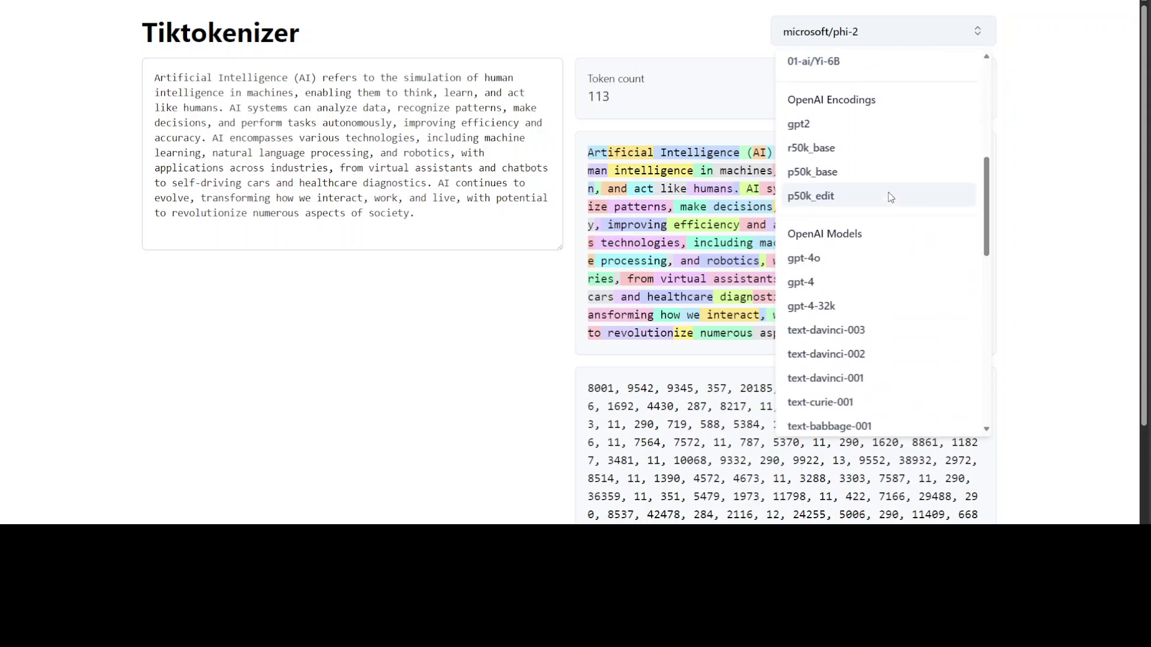
pyautogui.scroll(-2, 890, 197)
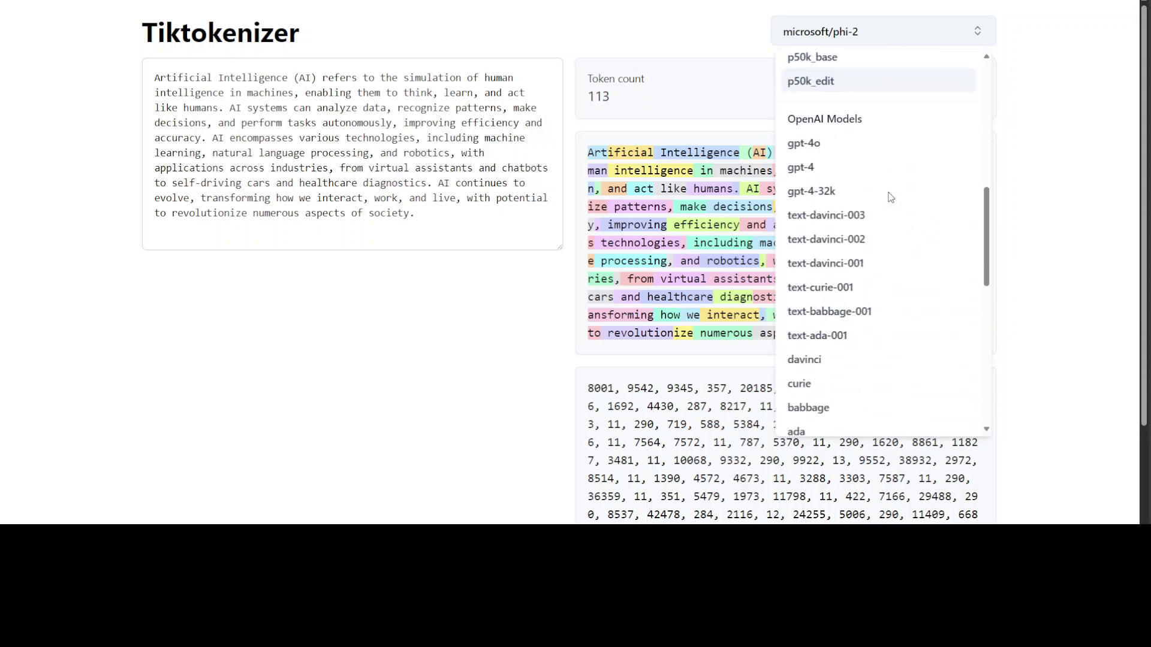
pyautogui.click(828, 147)
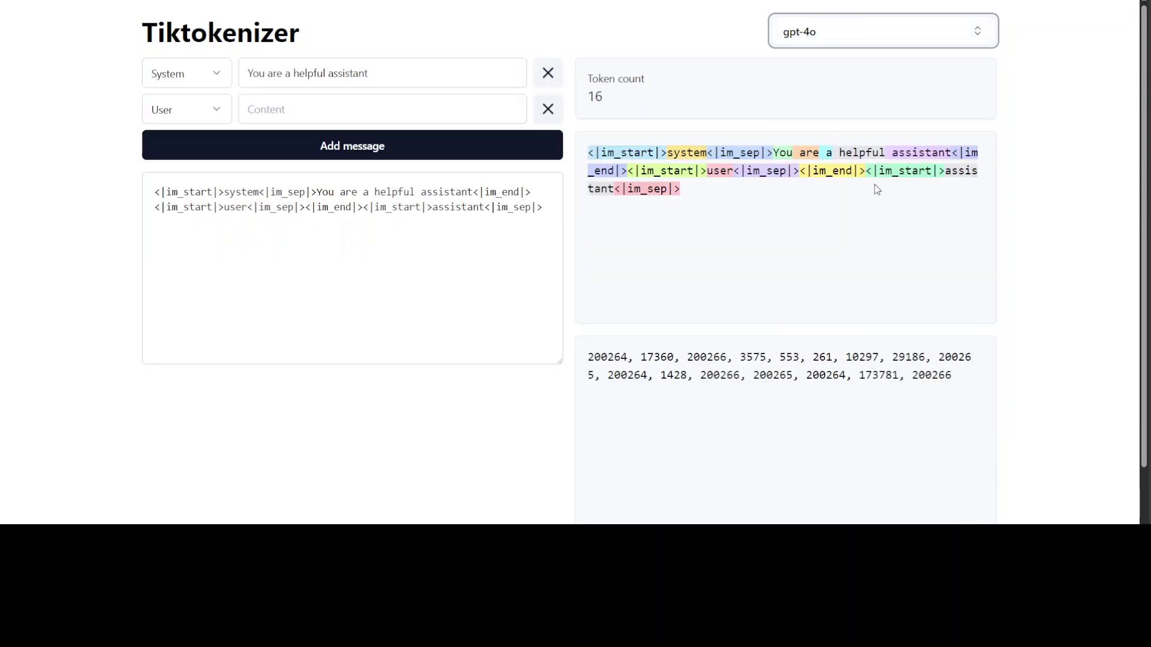
# Paste the AI paragraph as the user message, raising the gpt-4o count from 16 to 126
pyautogui.click(329, 115)
pyautogui.hotkey('ctrl', 'v')
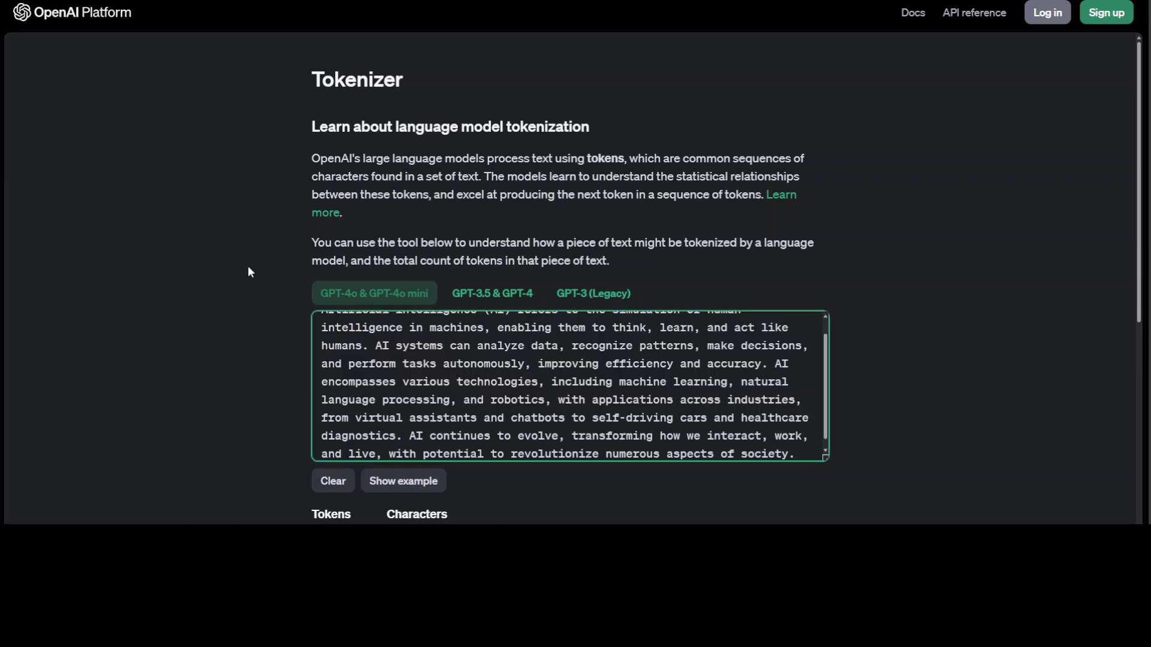
pyautogui.scroll(-3, 408, 248)
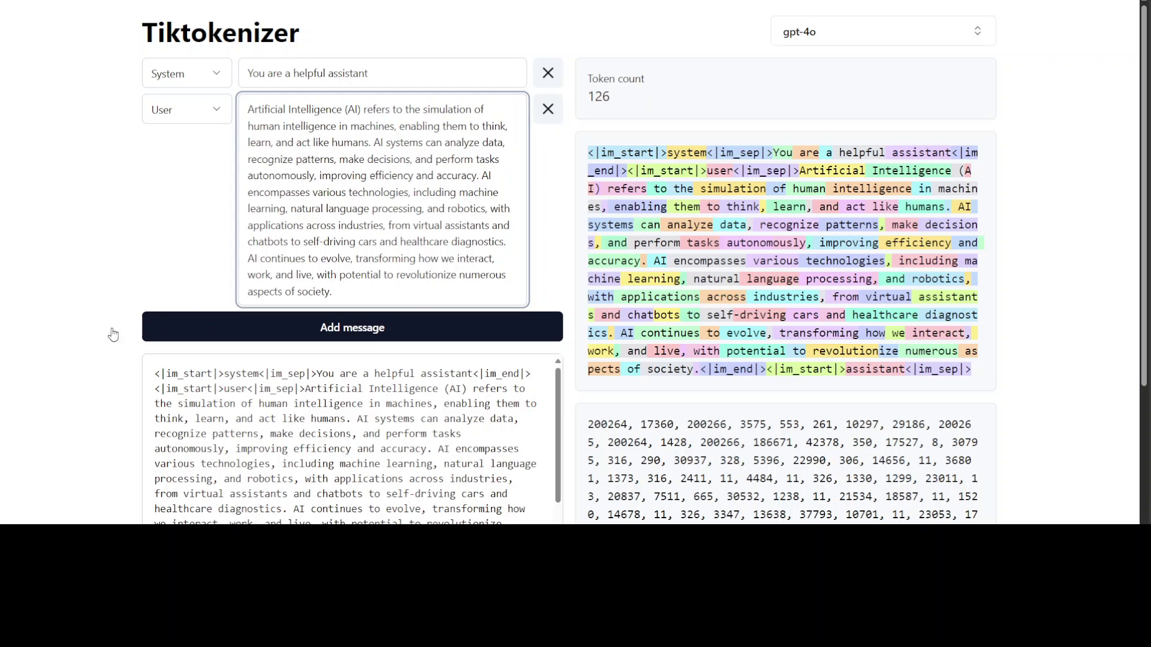
pyautogui.scroll(-3, 114, 334)
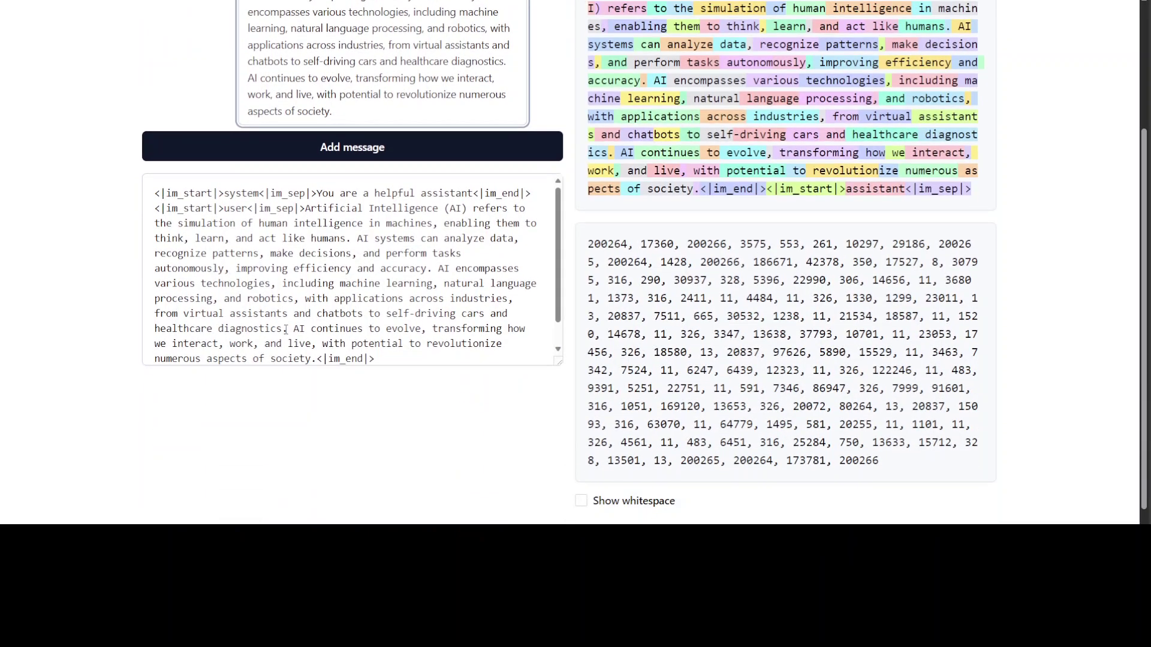
pyautogui.scroll(3, 576, 262)
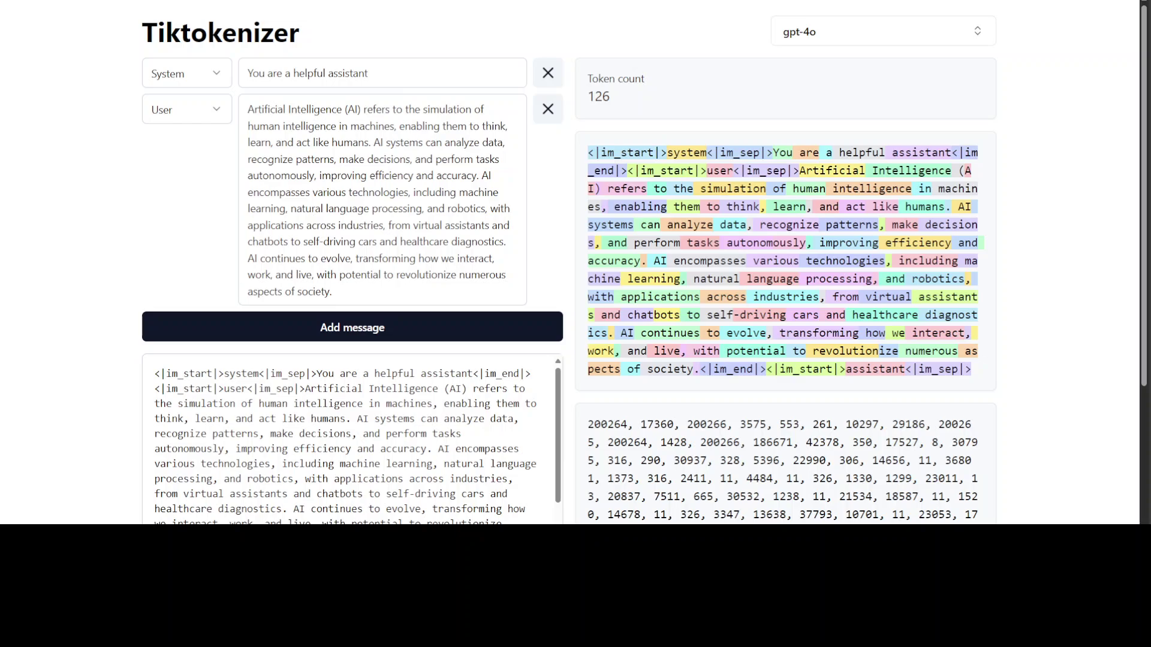
# Remove the system message and delete the leading <|im_start|> chat markup
pyautogui.click(547, 73)
pyautogui.click(175, 337)
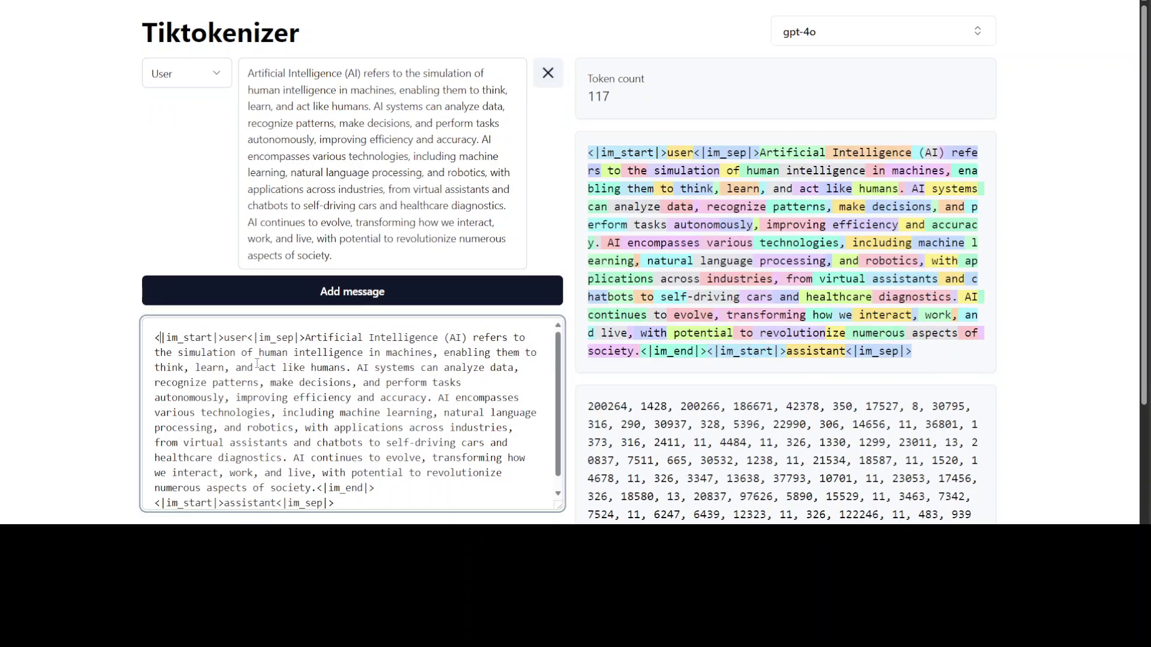
pyautogui.press('Home')
pyautogui.hotkey('shift', 'Right')
pyautogui.hotkey('shift', 'Right')
pyautogui.hotkey('shift', 'Right')
pyautogui.hotkey('shift', 'Right')
pyautogui.hotkey('shift', 'Right')
pyautogui.hotkey('shift', 'Right')
pyautogui.hotkey('shift', 'Right')
pyautogui.hotkey('shift', 'Right')
pyautogui.hotkey('shift', 'Right')
pyautogui.hotkey('shift', 'Right')
pyautogui.hotkey('shift', 'Right')
pyautogui.hotkey('shift', 'Right')
pyautogui.hotkey('shift', 'Right')
pyautogui.hotkey('shift', 'Right')
pyautogui.hotkey('shift', 'Right')
pyautogui.hotkey('shift', 'Right')
pyautogui.hotkey('shift', 'Right')
pyautogui.hotkey('shift', 'Right')
pyautogui.hotkey('shift', 'Right')
pyautogui.hotkey('shift', 'Right')
pyautogui.hotkey('shift', 'Right')
pyautogui.hotkey('shift', 'Right')
pyautogui.hotkey('shift', 'Right')
pyautogui.hotkey('shift', 'Right')
pyautogui.hotkey('shift', 'Right')
pyautogui.hotkey('shift', 'Right')
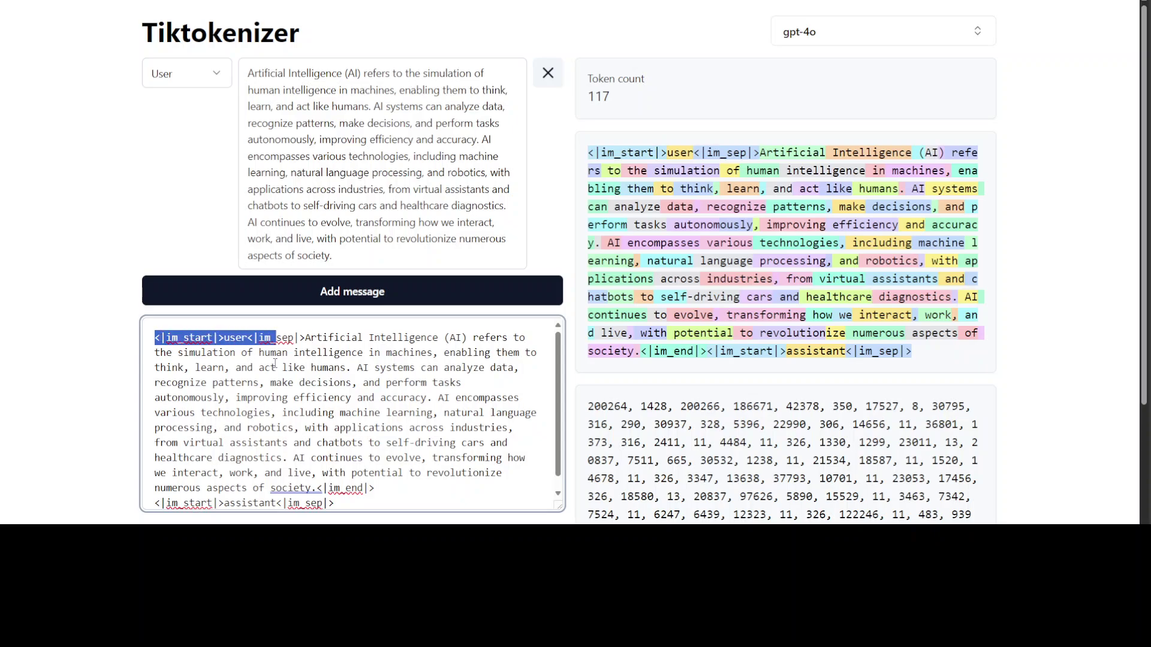
pyautogui.press('BackSpace')
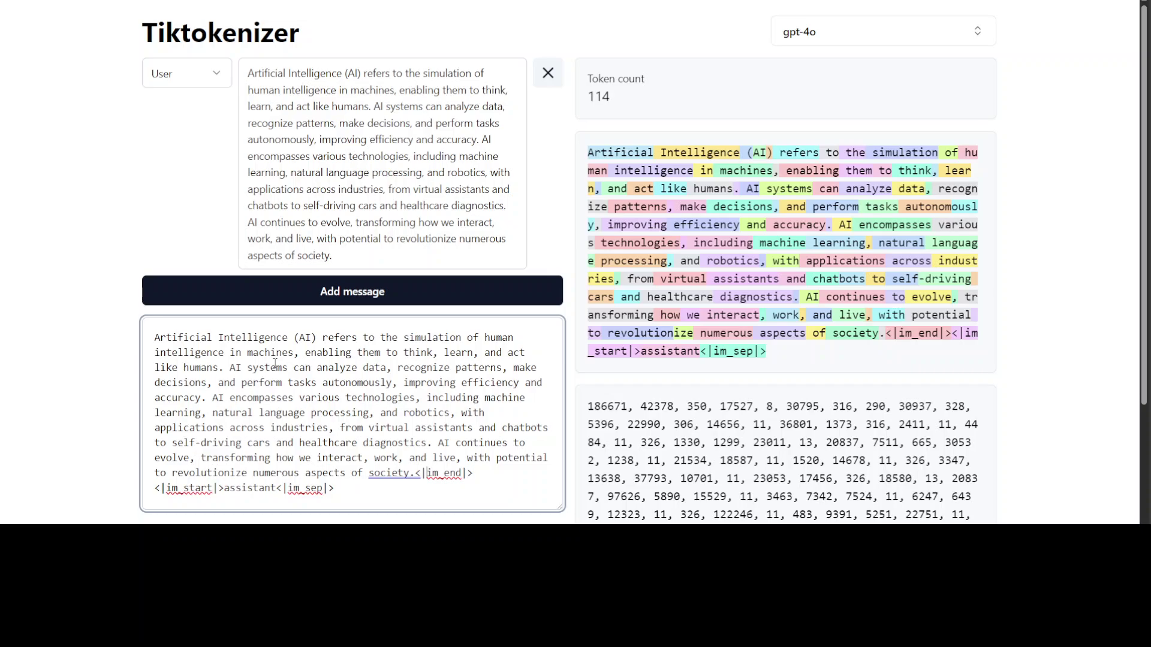
# Delete the trailing markup after 'society.' and compare both 110-token counts
pyautogui.hotkey('ctrl', 'shift', 'End')
pyautogui.press('BackSpace')
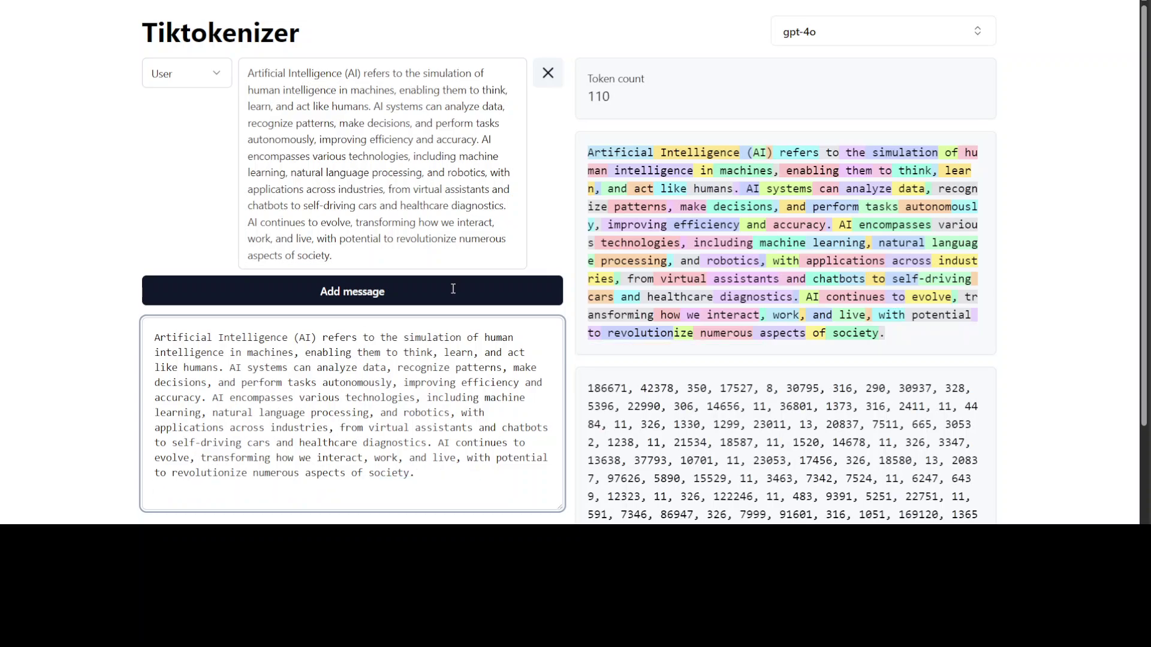
pyautogui.moveTo(595, 96); pyautogui.dragTo(616, 99)
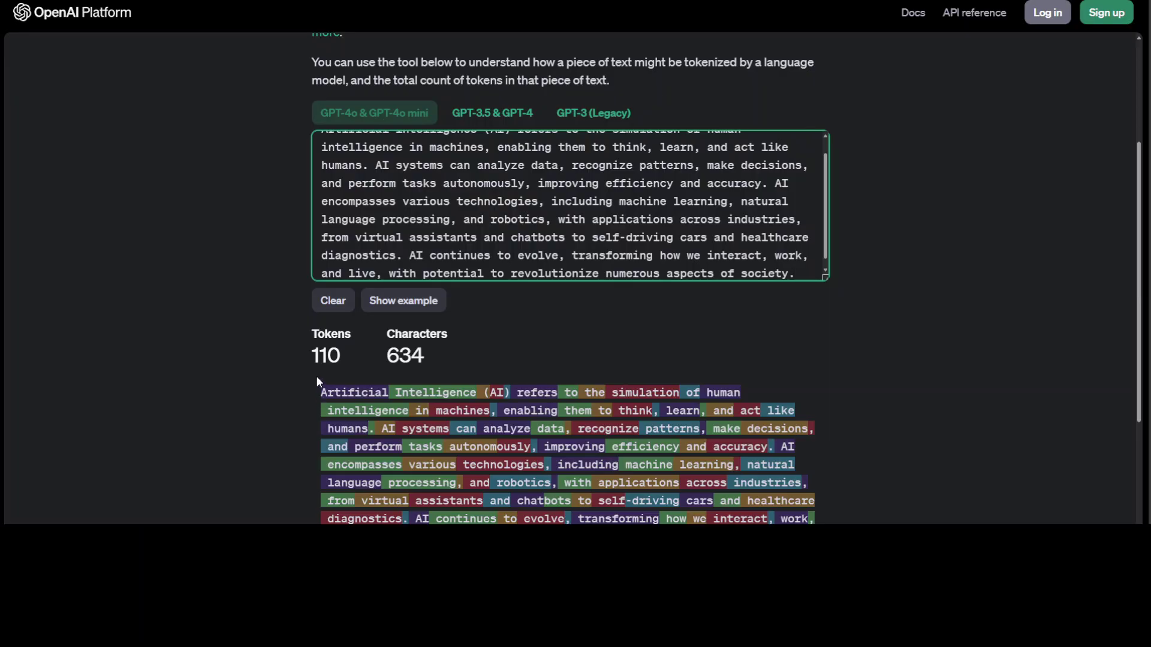
pyautogui.moveTo(310, 355); pyautogui.dragTo(343, 354)
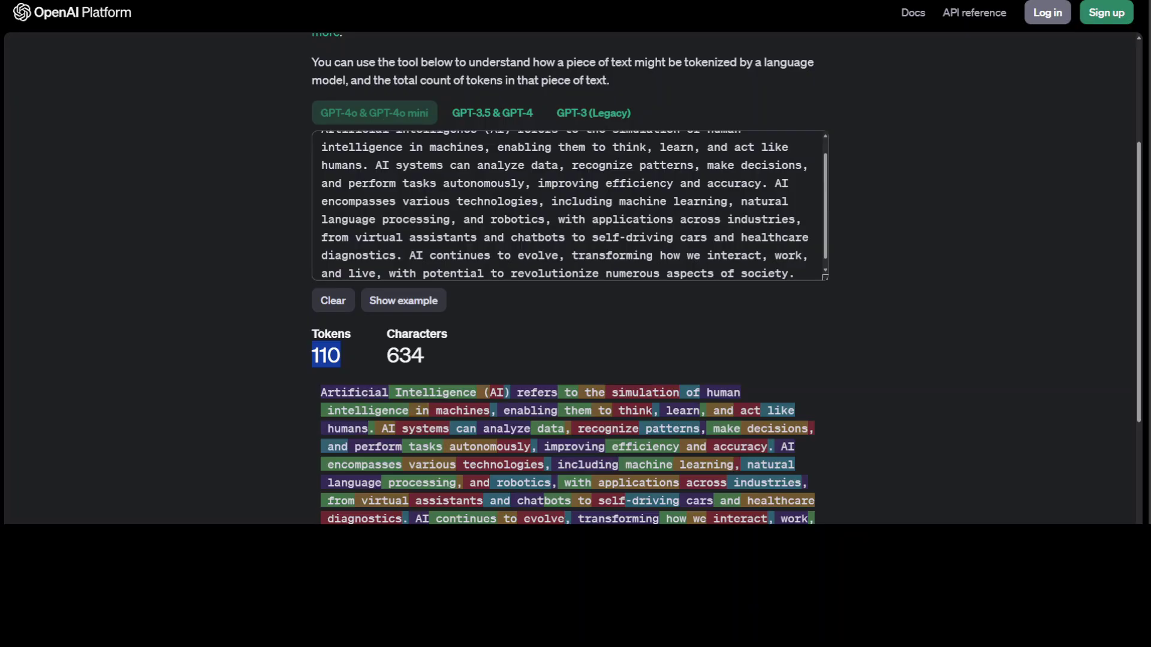
pyautogui.scroll(-4, 837, 330)
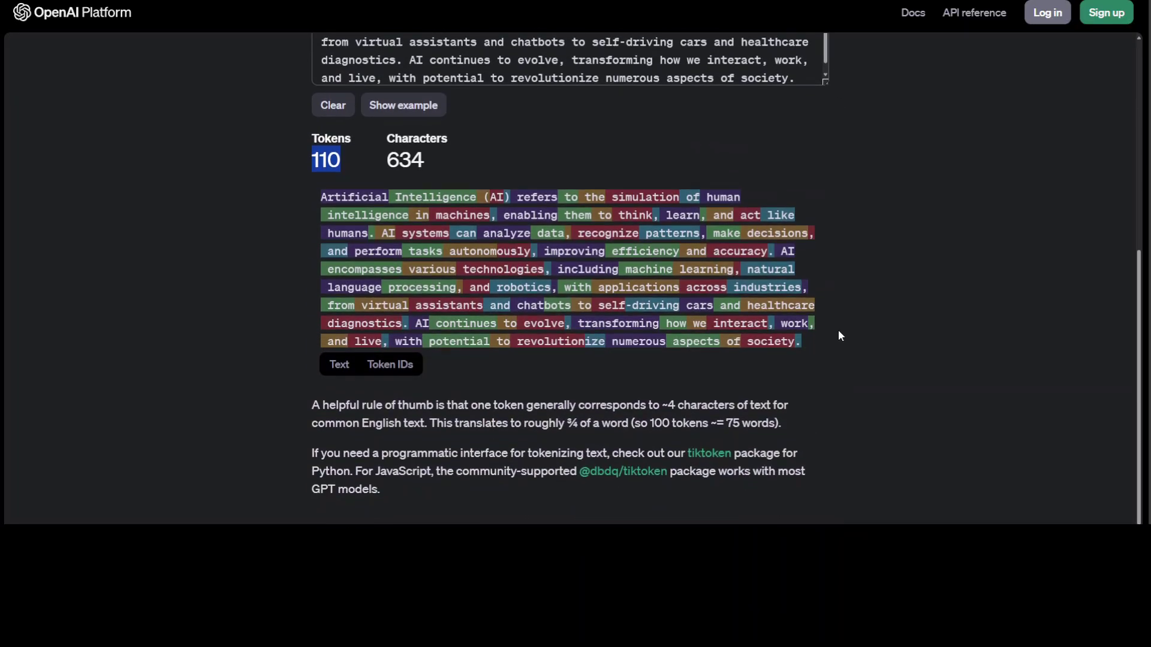
pyautogui.scroll(7, 835, 351)
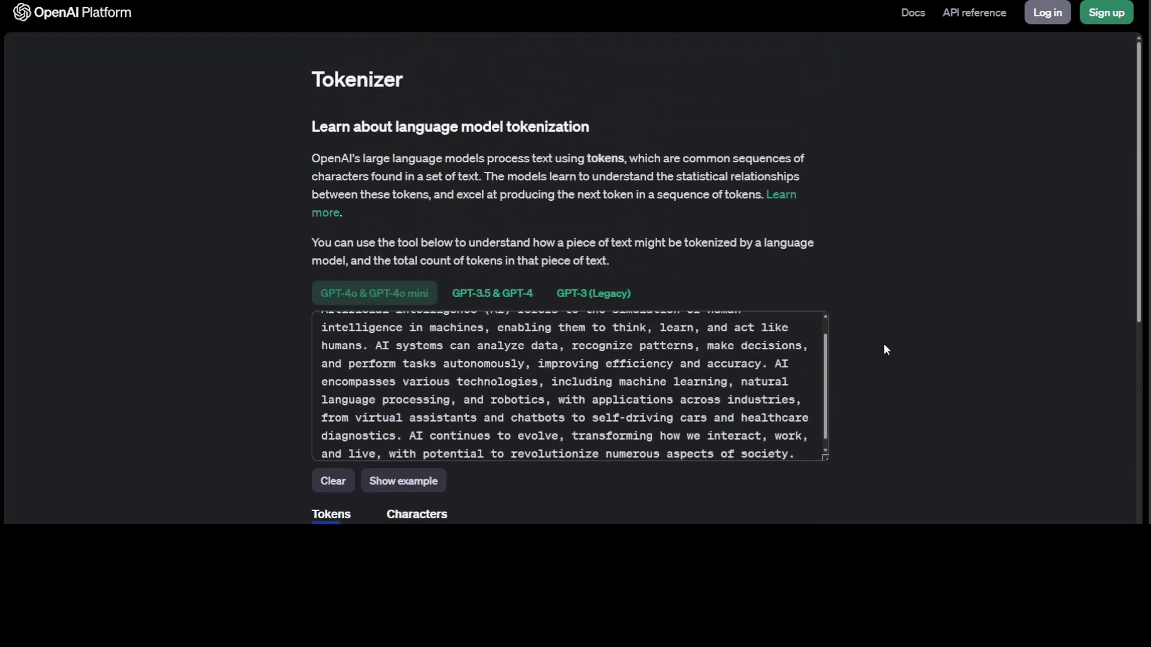